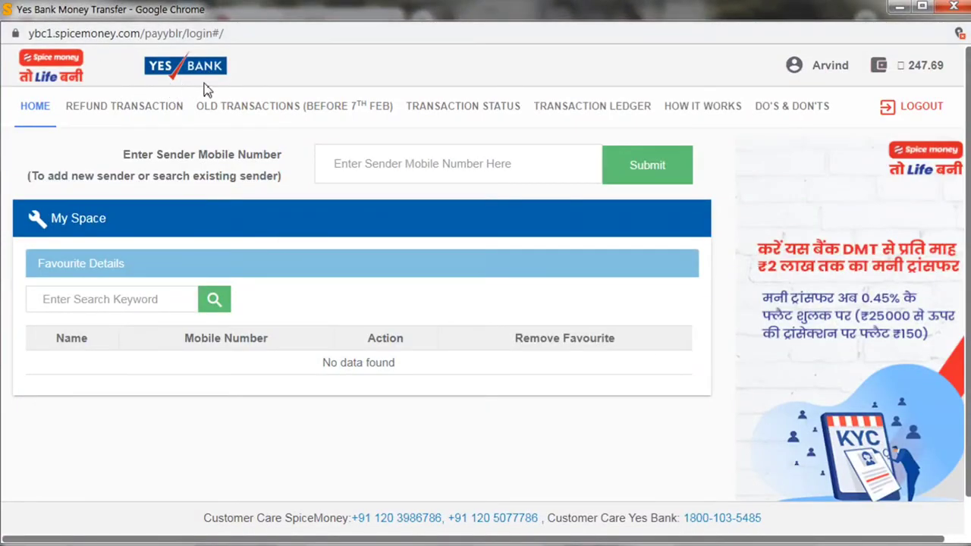
Step: Examine the sender mobile number entry and favourites search on the Yes Bank money transfer page, and close its window
scroll(118, 199, "down", 1)
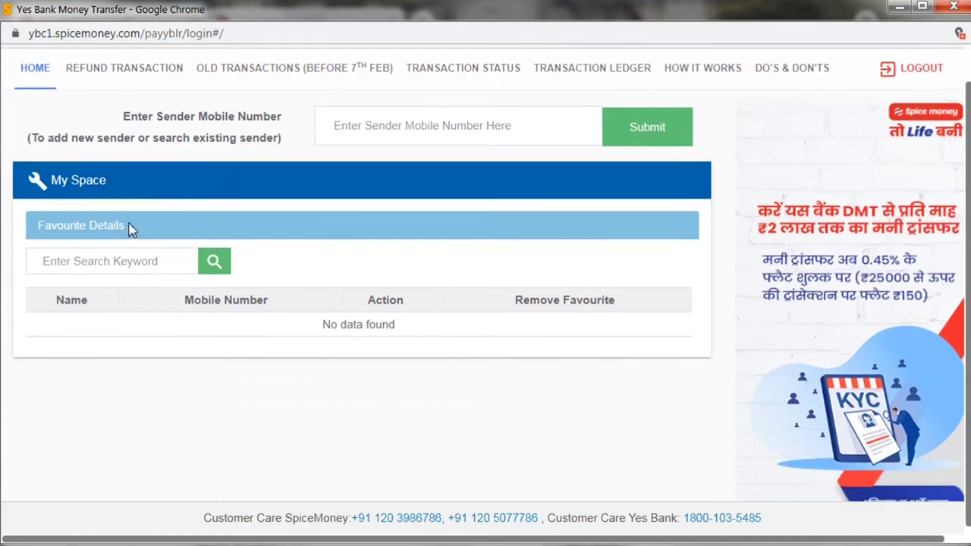
scroll(130, 228, "up", 1)
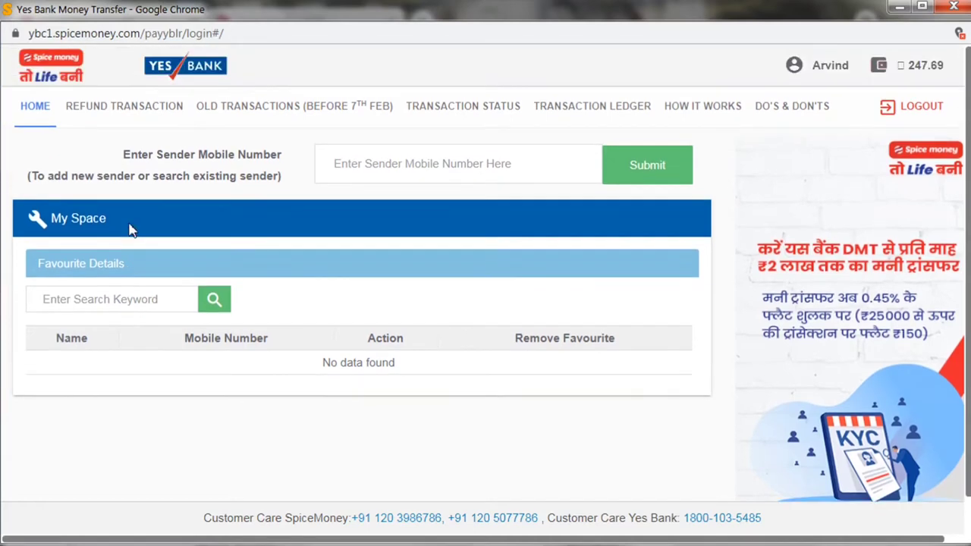
left_click(81, 302)
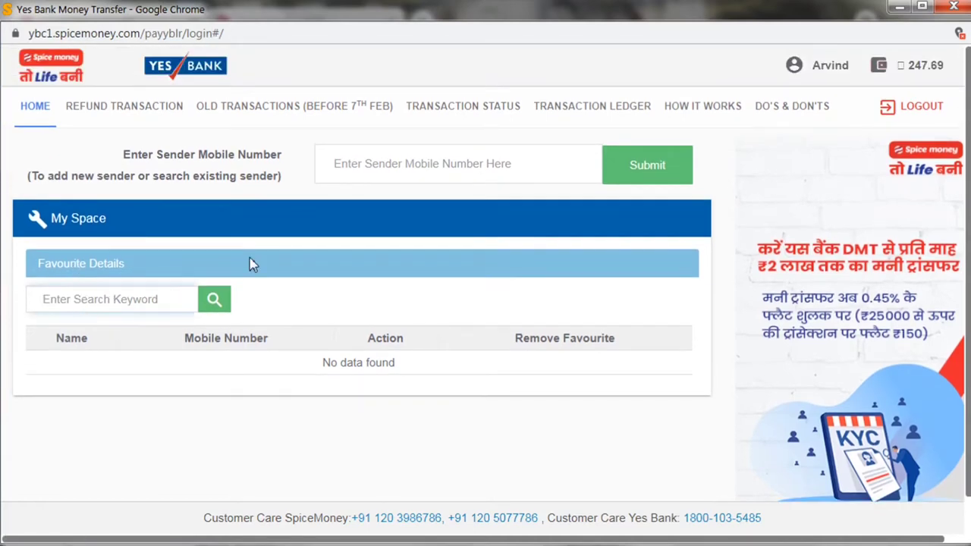
left_click(427, 165)
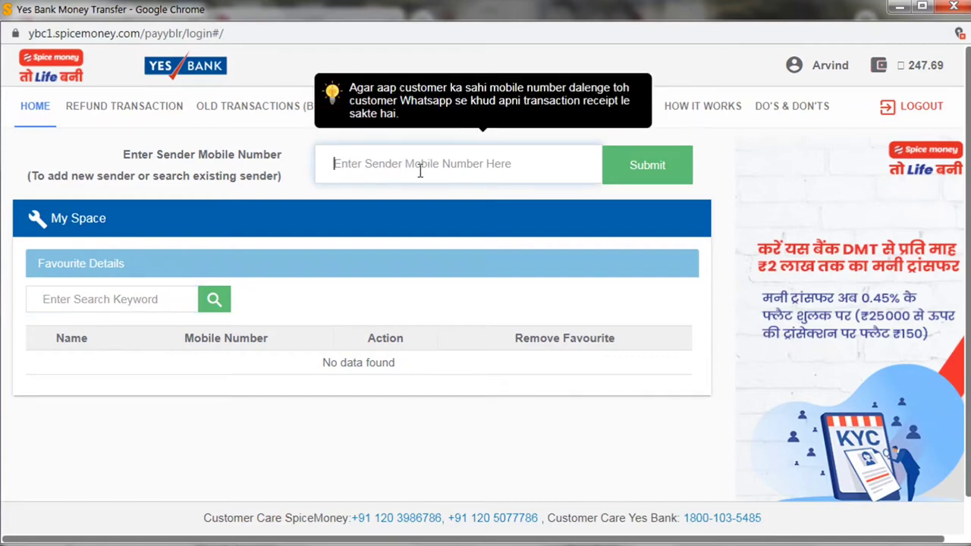
left_click(624, 174)
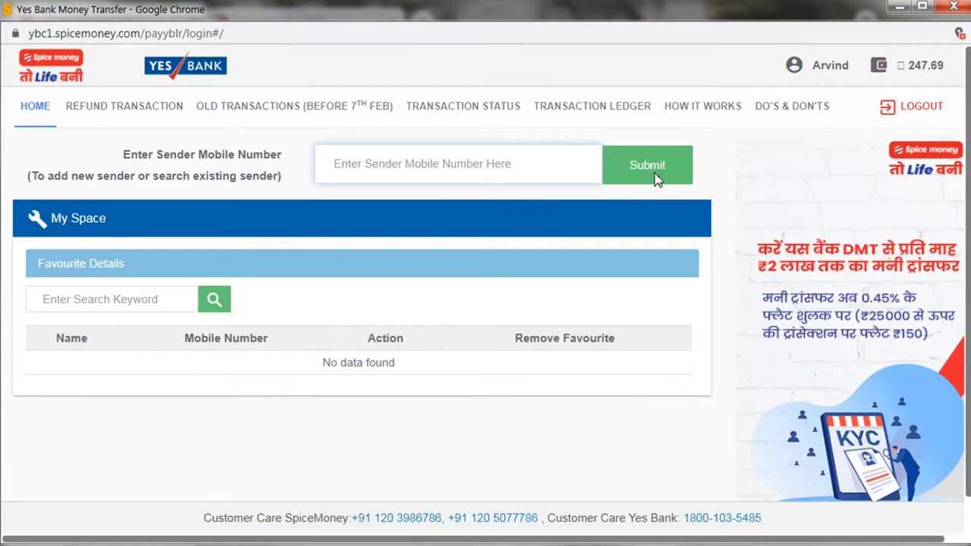
scroll(363, 321, "down", 1)
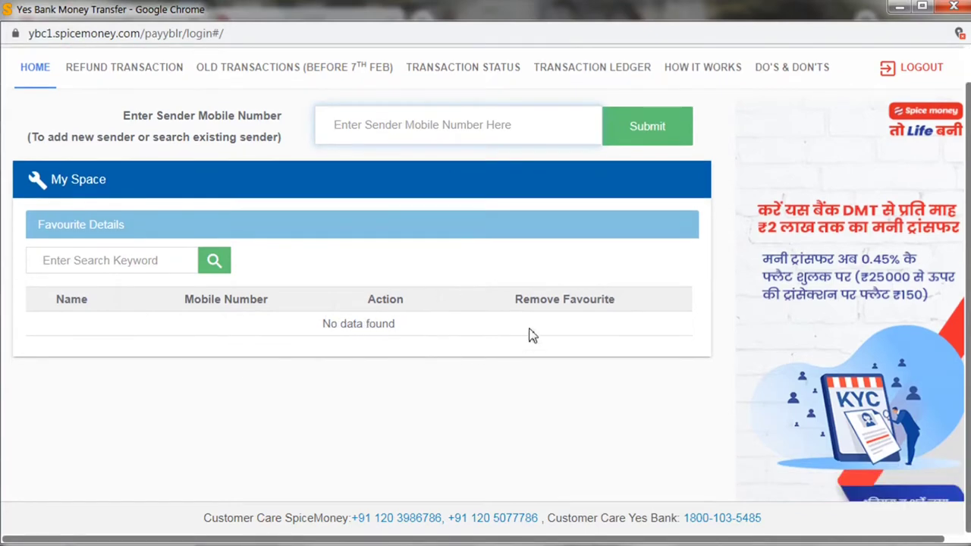
scroll(527, 296, "up", 1)
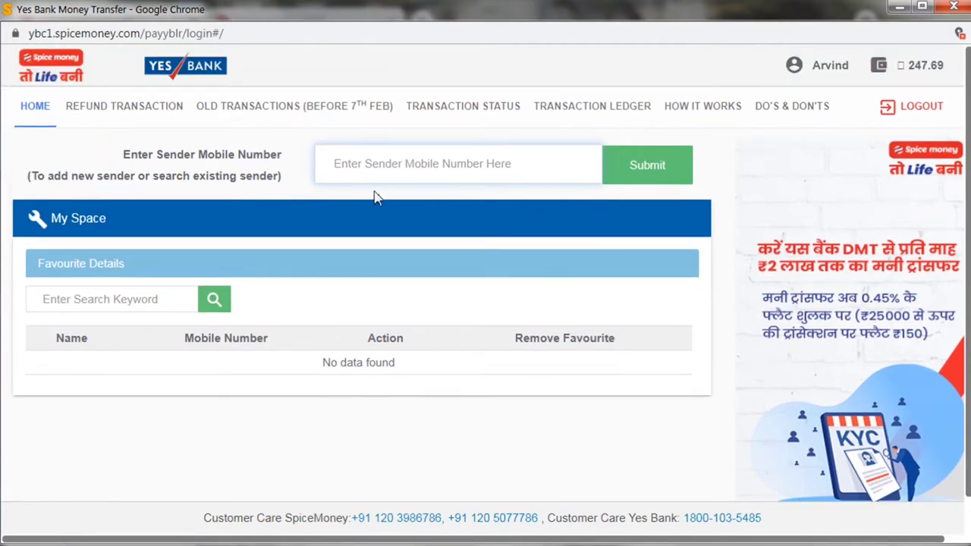
scroll(489, 267, "down", 1)
scroll(489, 267, "up", 1)
left_click(953, 7)
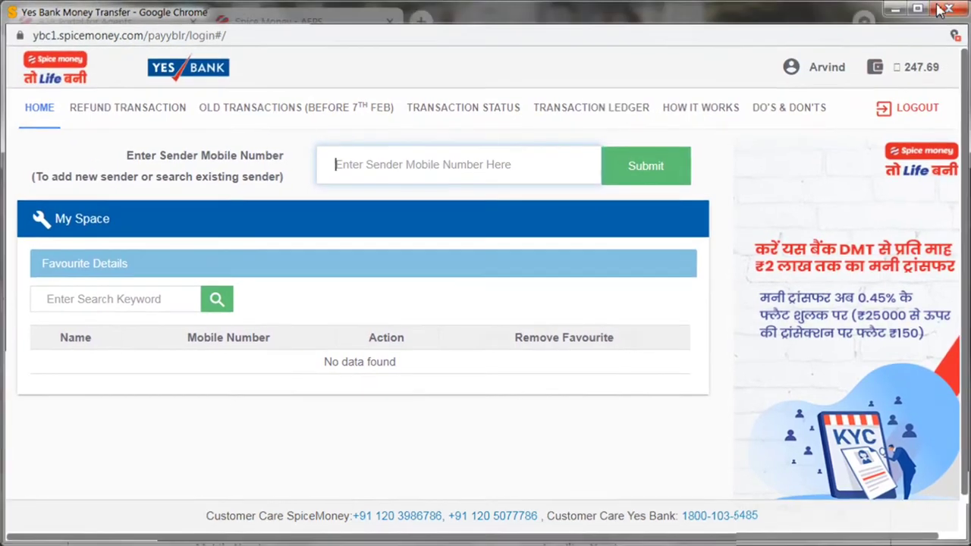
Step: Review the Money Transfer services and open the flight booking page from the agent portal
mouse_move(227, 237)
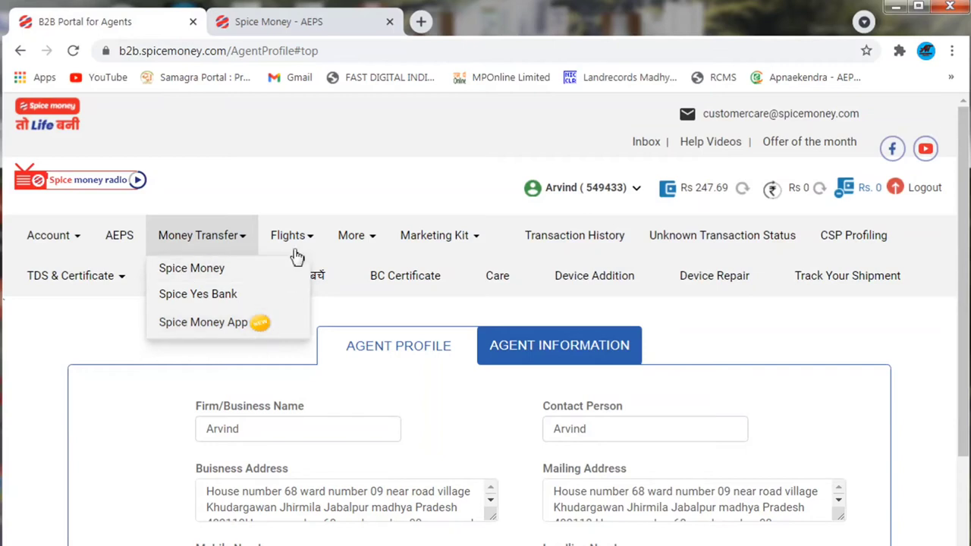
mouse_move(302, 243)
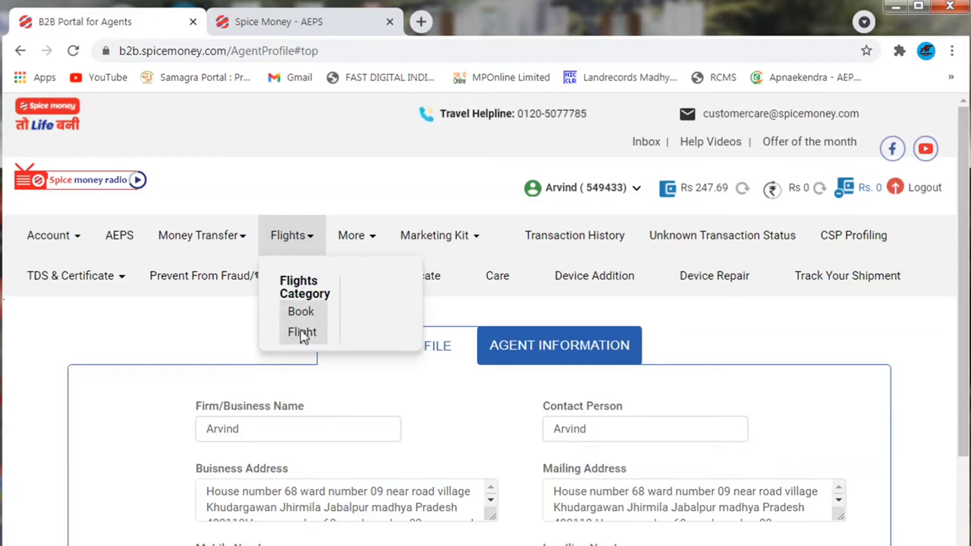
left_click(302, 331)
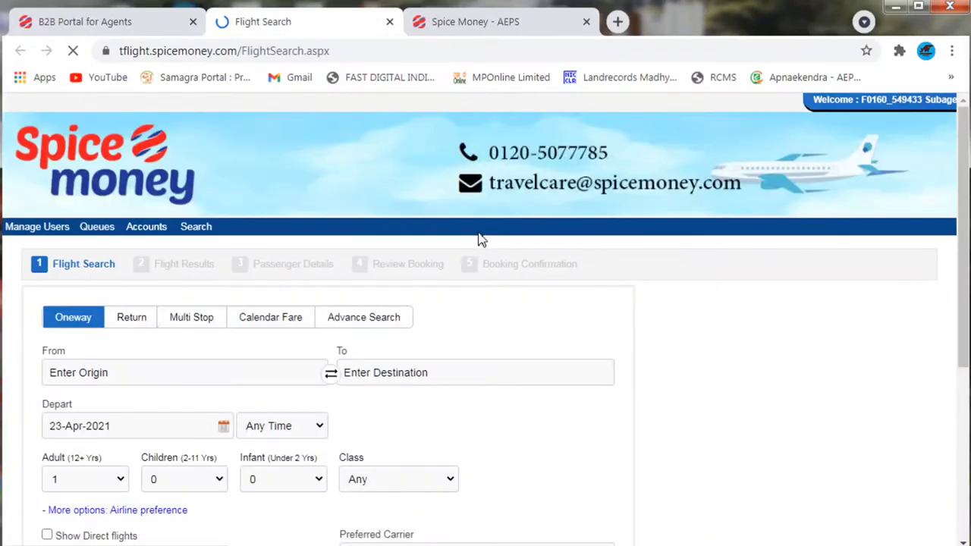
Step: Examine the one-way flight search form, including its origin and destination fields, and close the flight booking page
scroll(110, 372, "down", 1)
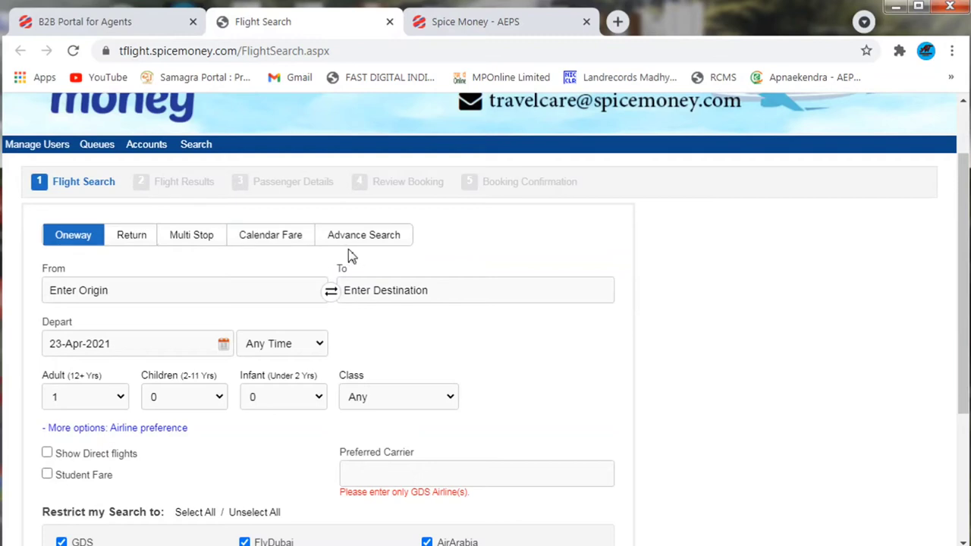
left_click(104, 289)
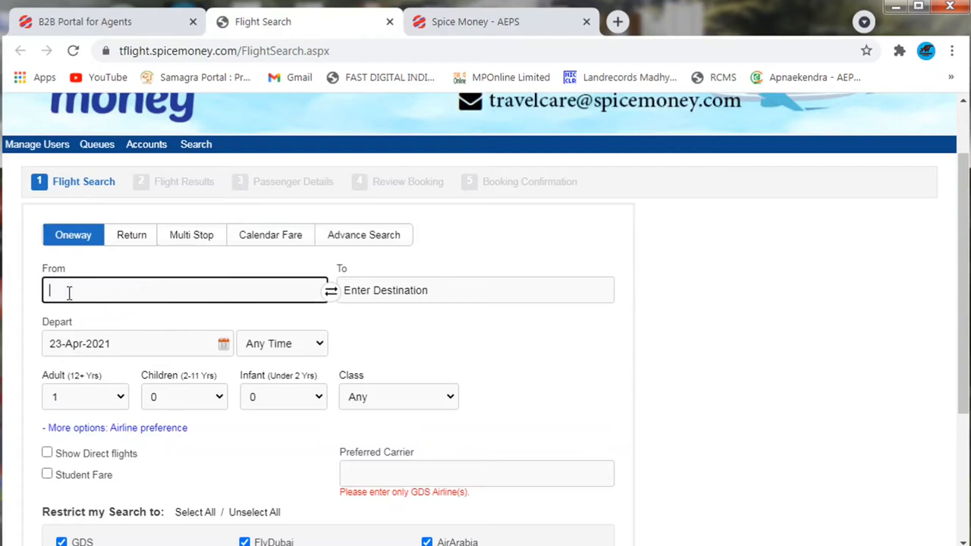
left_click(428, 291)
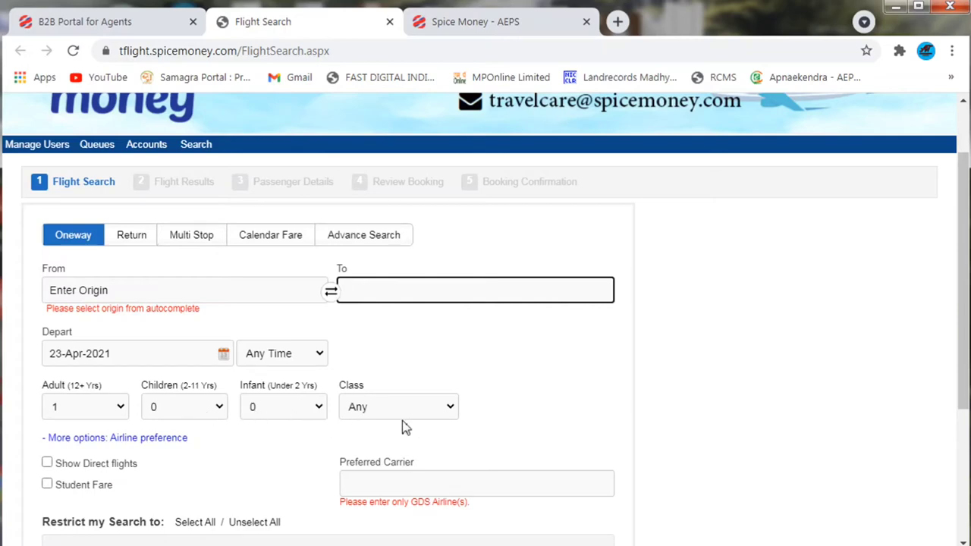
scroll(249, 433, "down", 3)
scroll(497, 389, "up", 1)
scroll(497, 389, "up", 3)
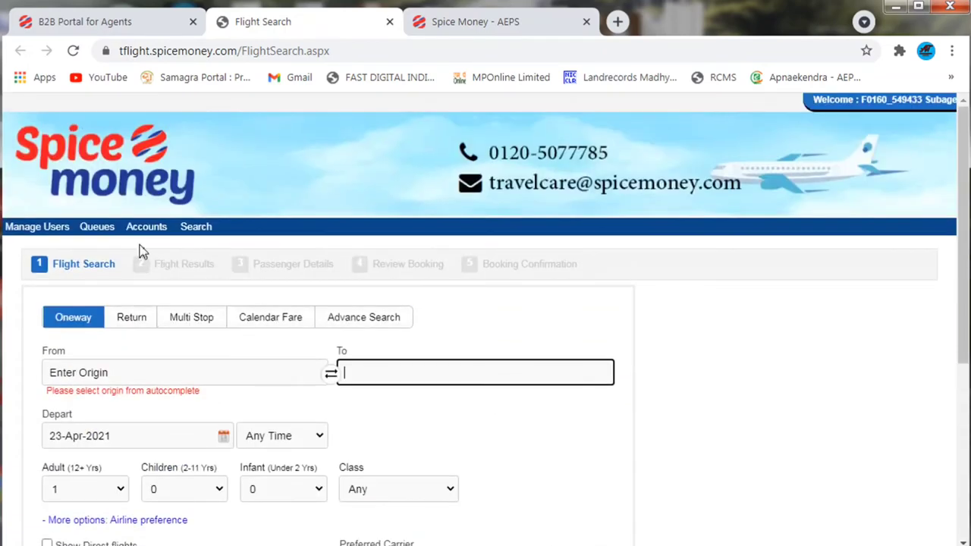
left_click(389, 25)
Step: Open Bharat Bill Pay and check the service providers offered for electricity bills
left_click(369, 236)
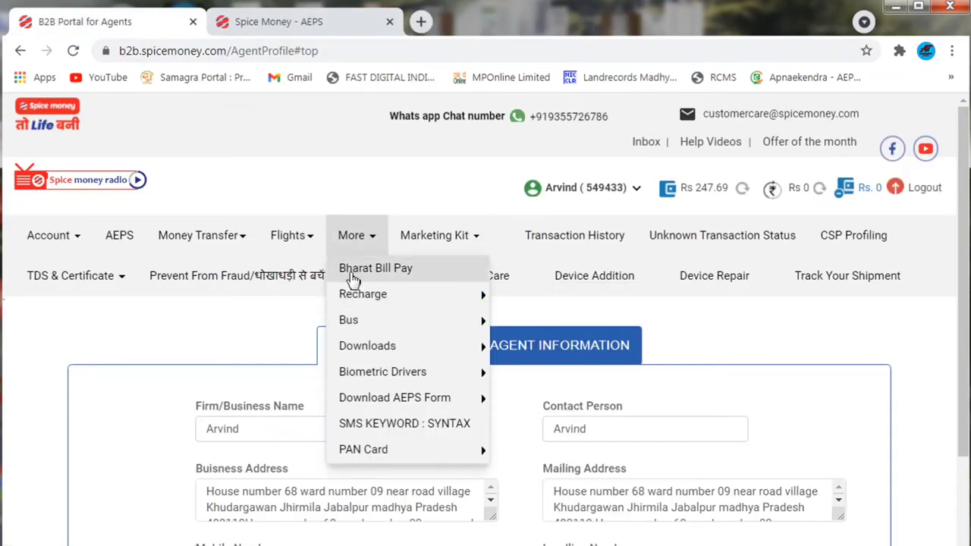
left_click(394, 278)
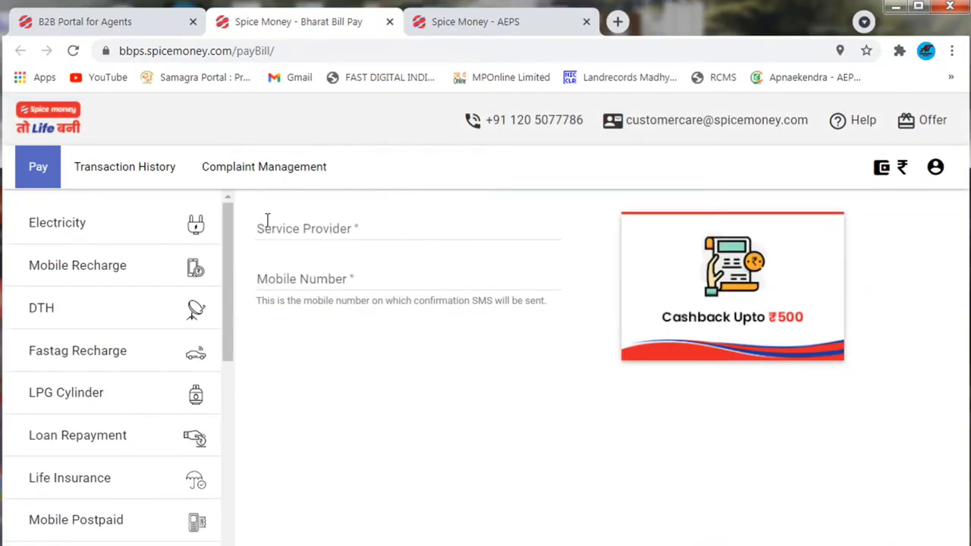
left_click(326, 224)
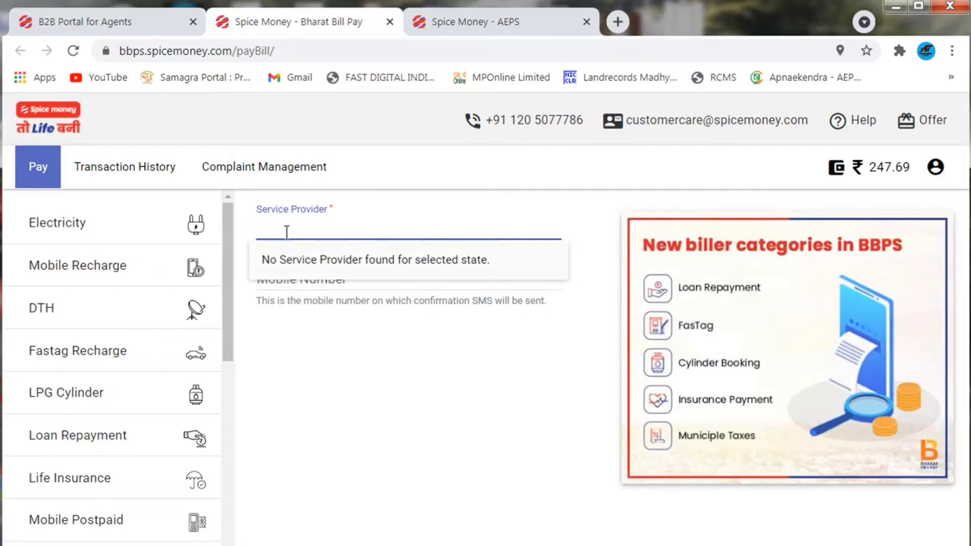
left_click(114, 227)
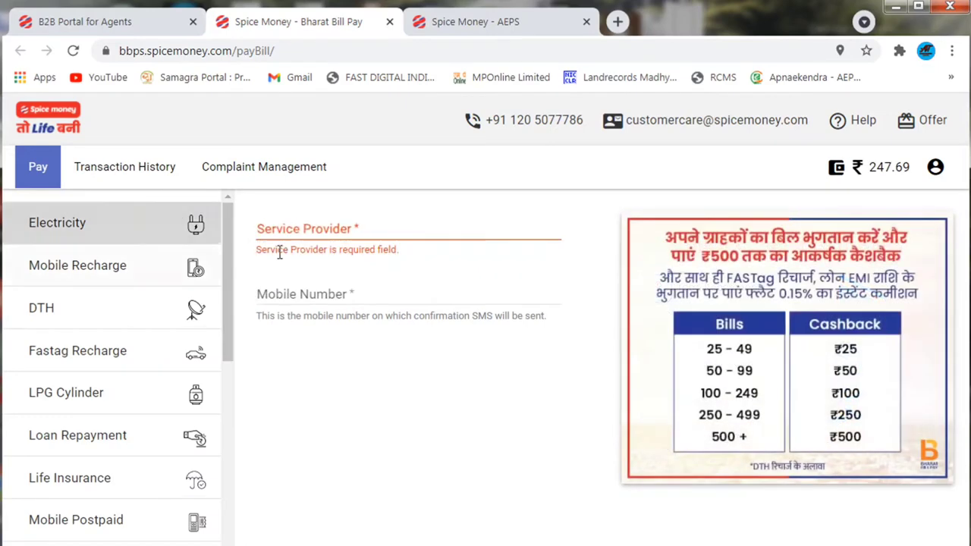
left_click(250, 226)
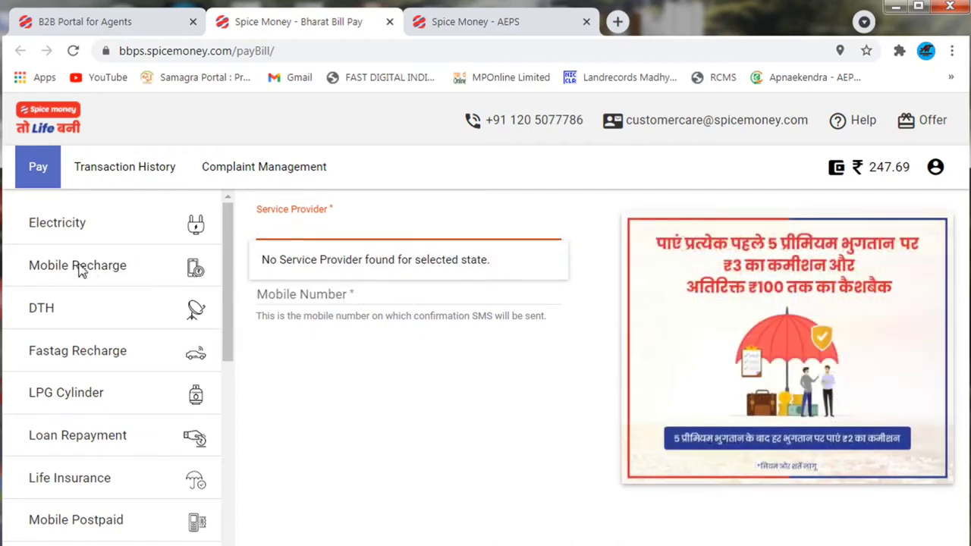
Step: Open the mobile recharge form, choose RELIANCE JIO as operator and try MADHYA PRADESH as the provider circle
left_click(81, 272)
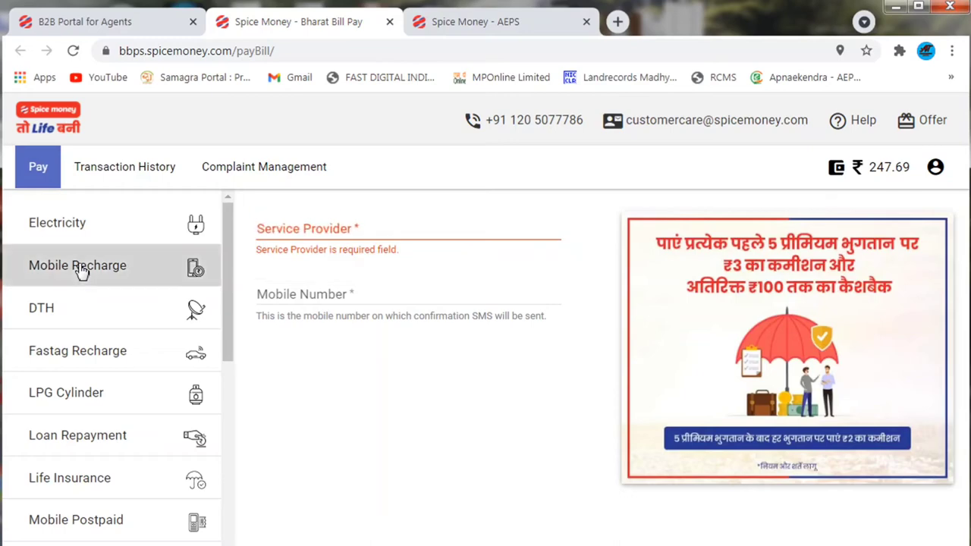
left_click(195, 273)
left_click(278, 230)
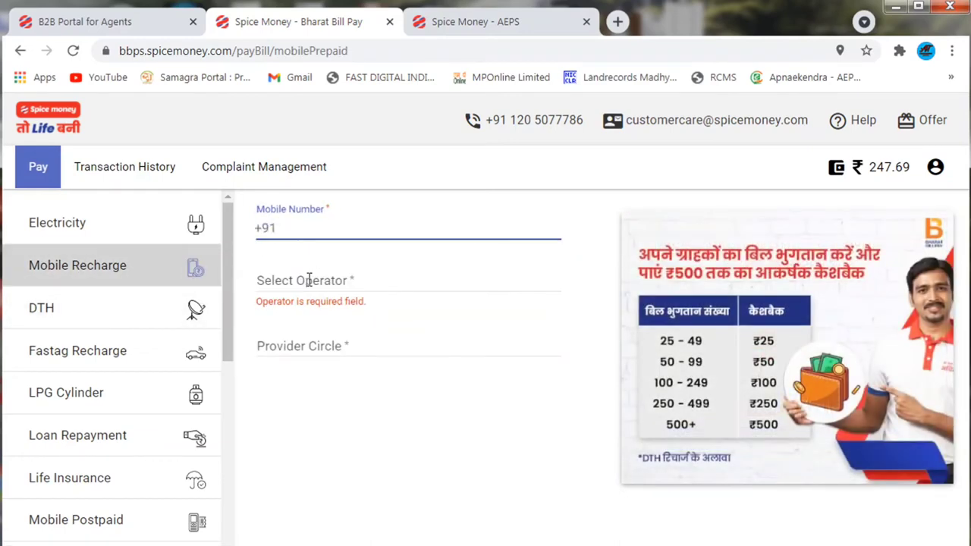
left_click(311, 281)
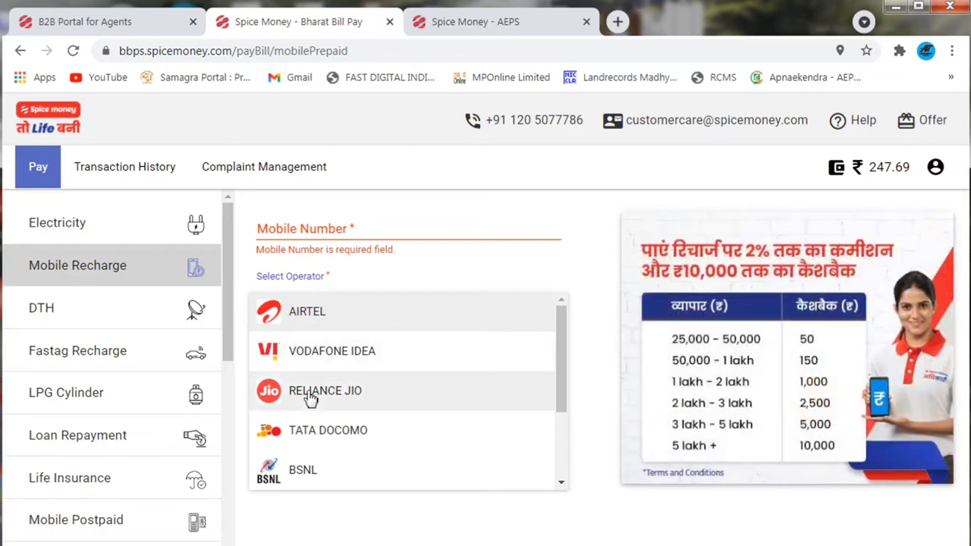
left_click(302, 383)
left_click(300, 337)
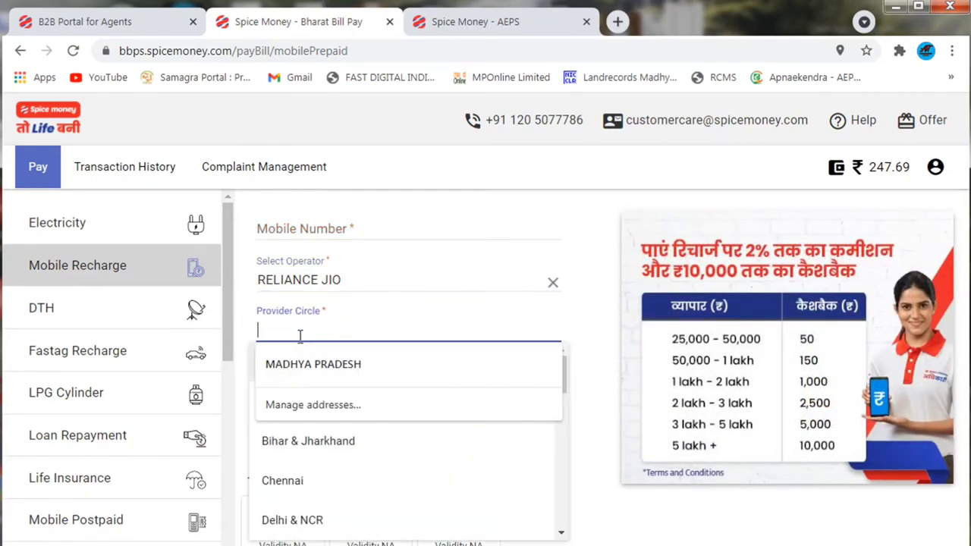
left_click(394, 365)
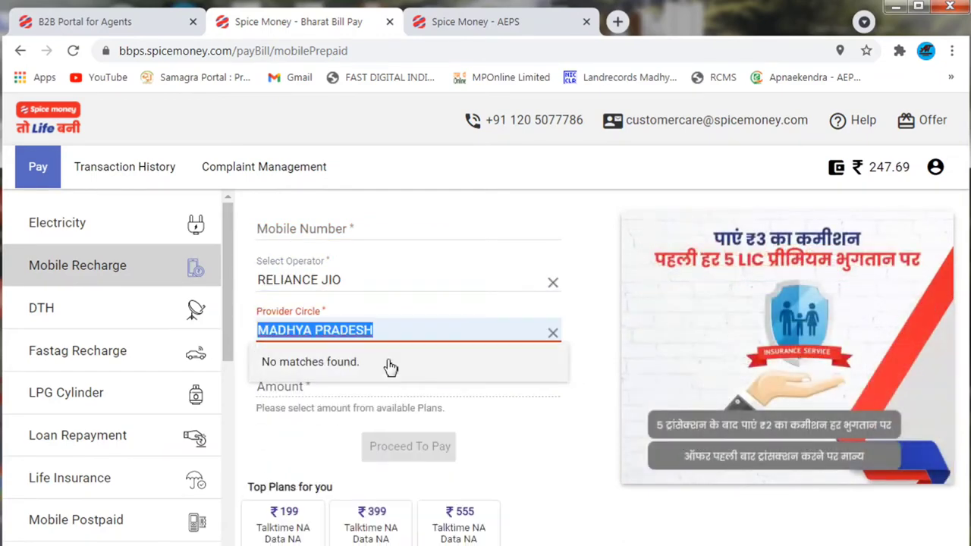
left_click(288, 406)
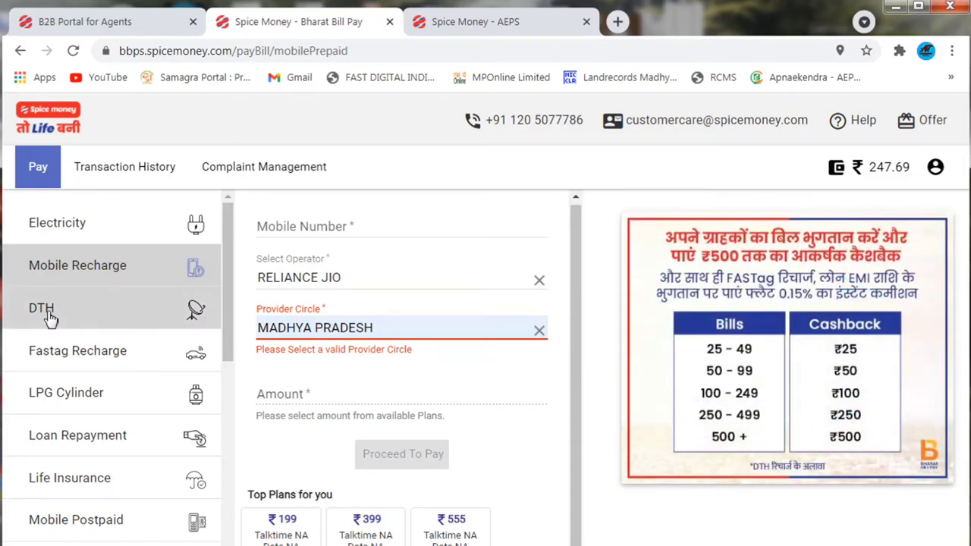
Step: Open the DTH recharge form, select Dish TV as service provider and set the amount to ₹100
left_click(74, 321)
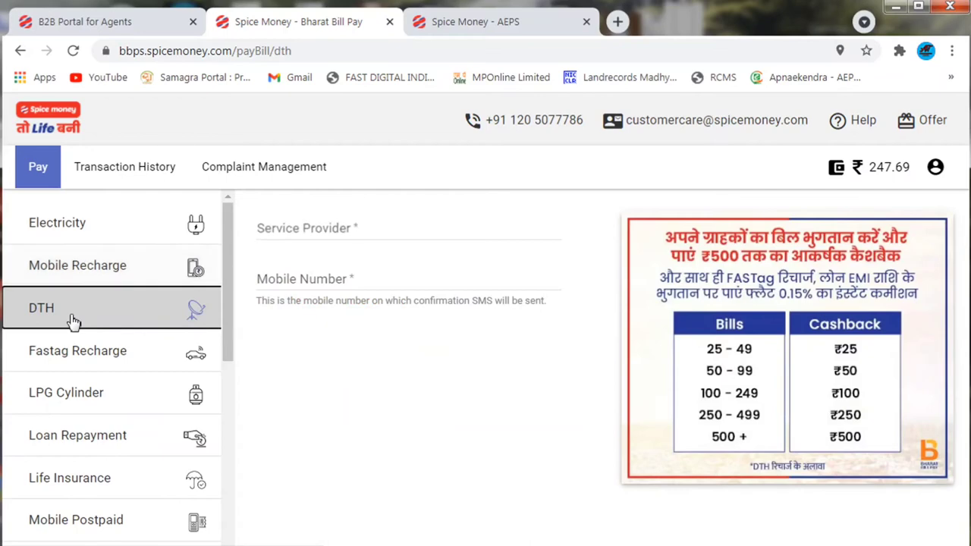
left_click(355, 231)
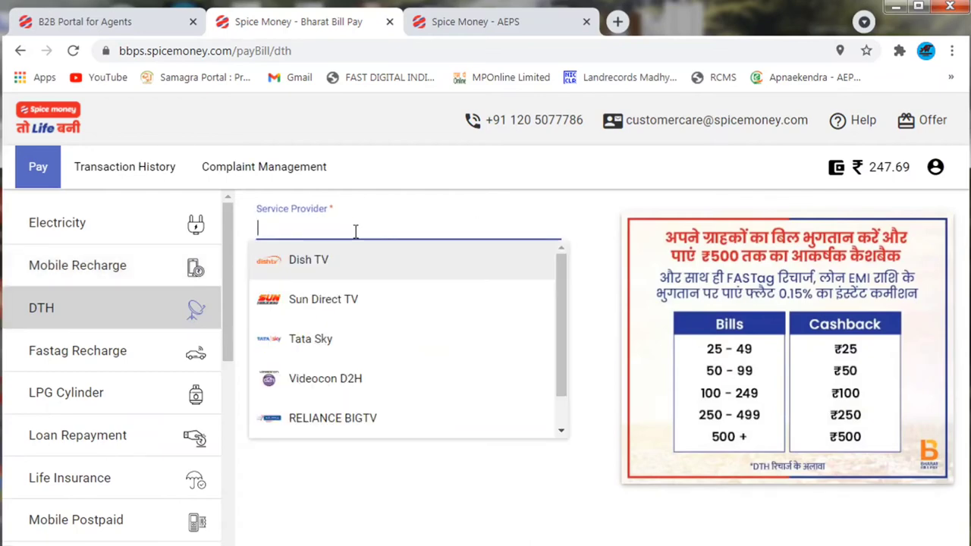
left_click(308, 262)
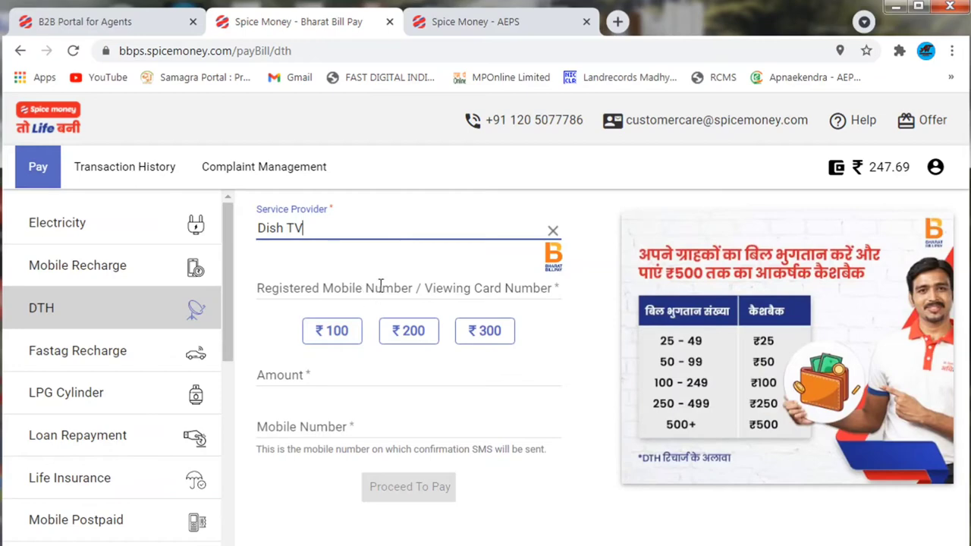
left_click(381, 286)
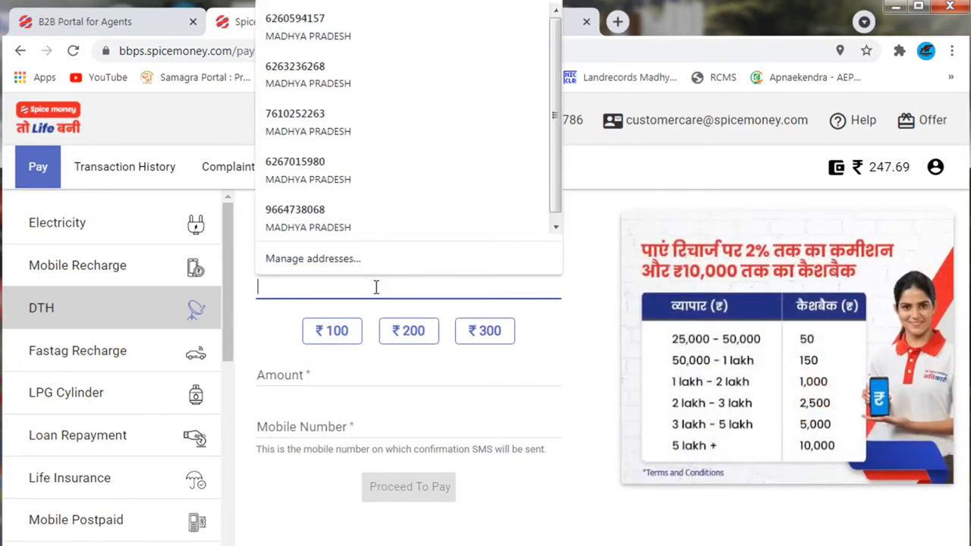
left_click(339, 331)
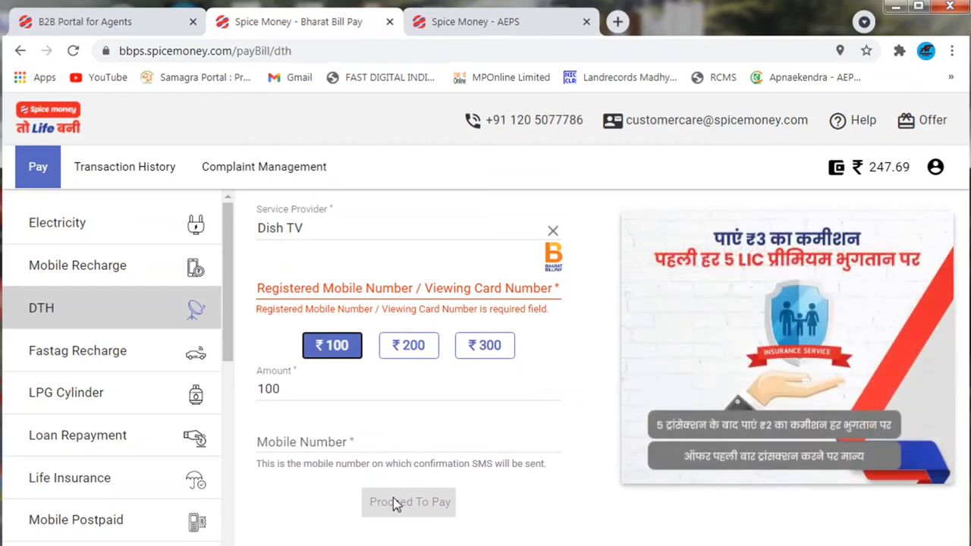
left_click(364, 445)
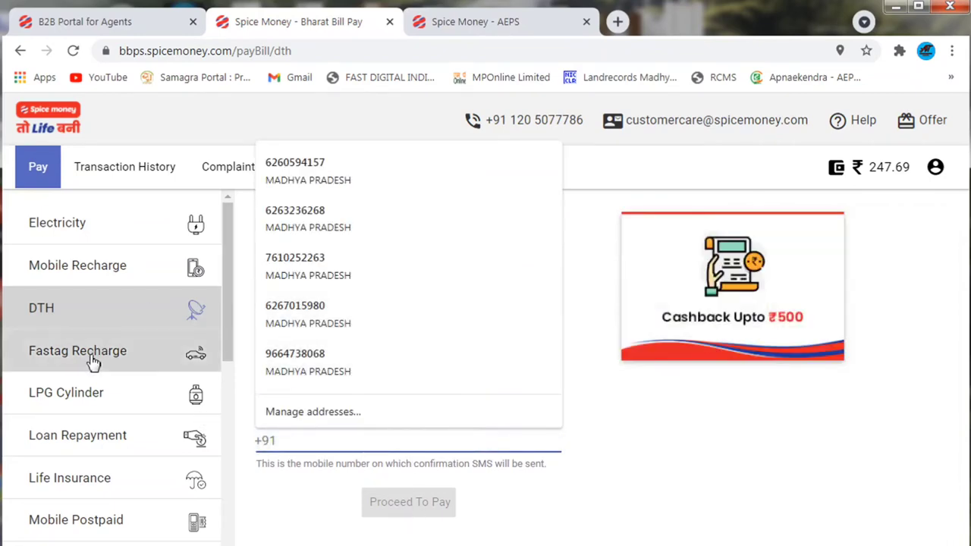
Step: View the Fastag recharge form and the LPG cylinder booking form
left_click(91, 360)
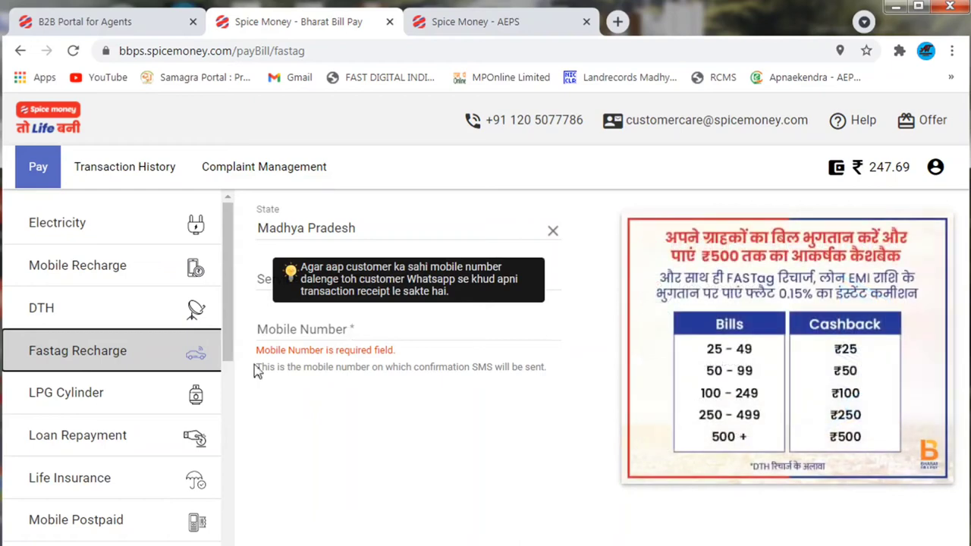
left_click(165, 403)
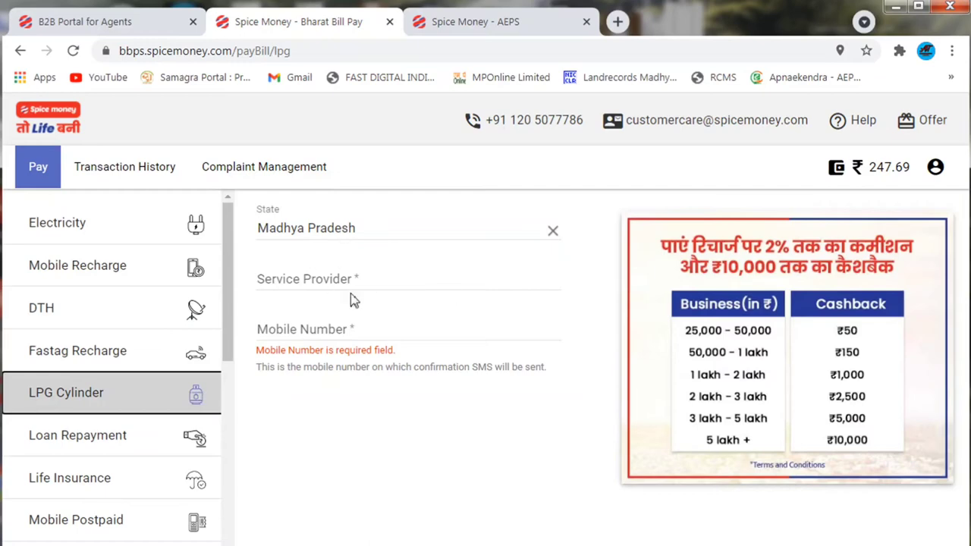
Step: Open the loan repayment form and fill the state with the saved MADHYA PRADESH entry
scroll(210, 420, "down", 1)
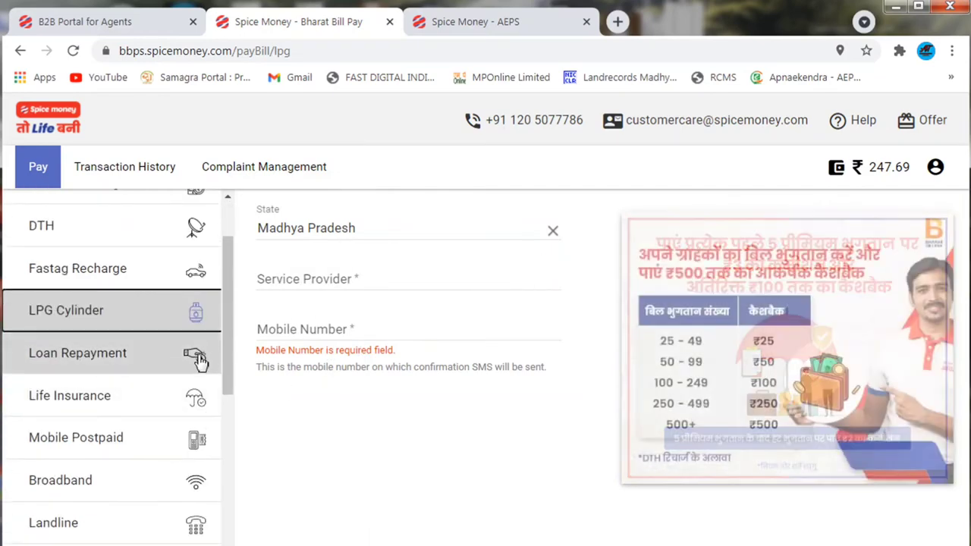
left_click(198, 360)
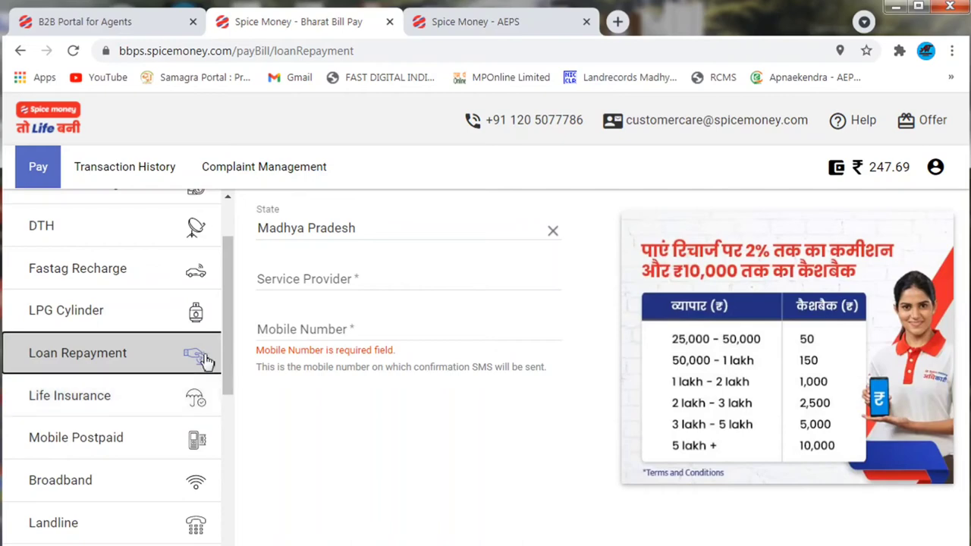
left_click(372, 227)
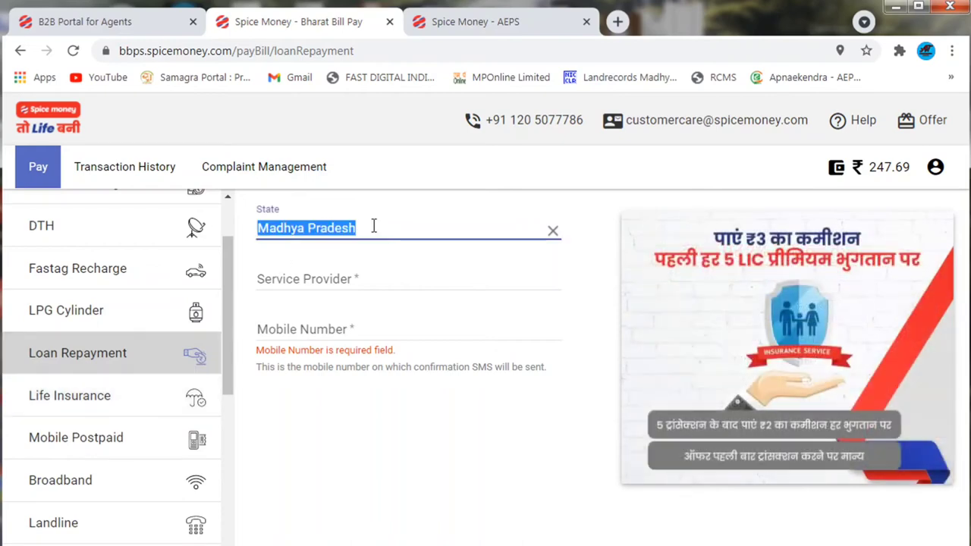
left_click(354, 265)
left_click(351, 282)
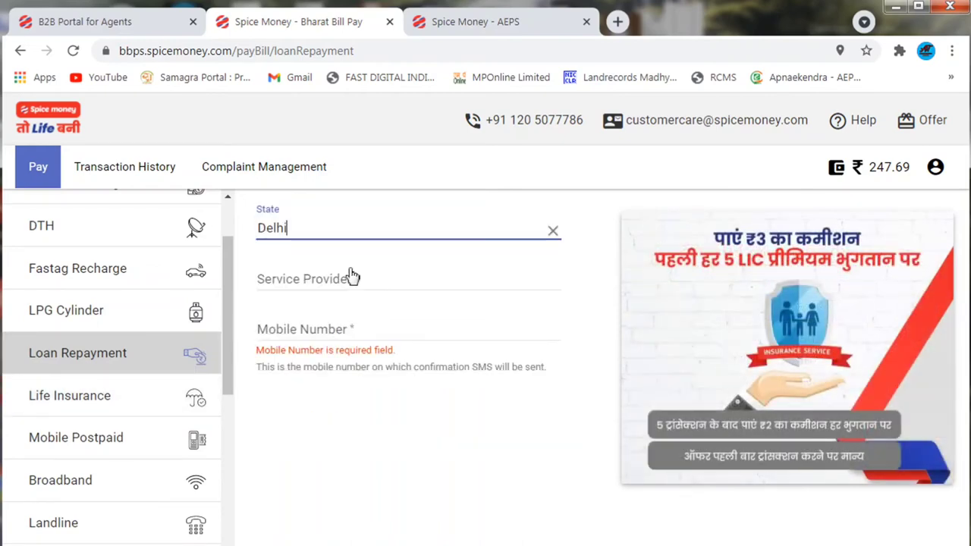
left_click(350, 220)
left_click(342, 225)
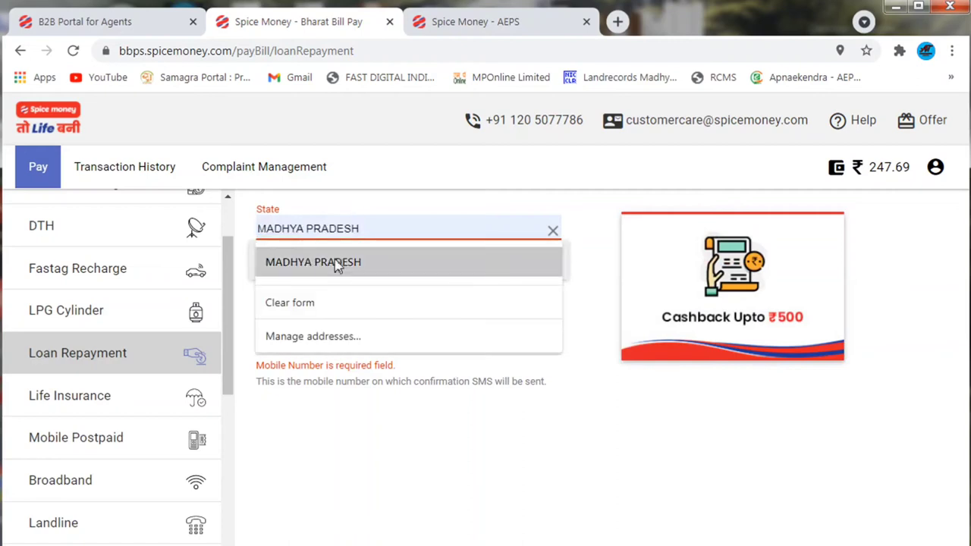
left_click(336, 262)
Step: Choose Avanse Financial Services Ltd as the loan service provider and activate the mobile number field
left_click(334, 296)
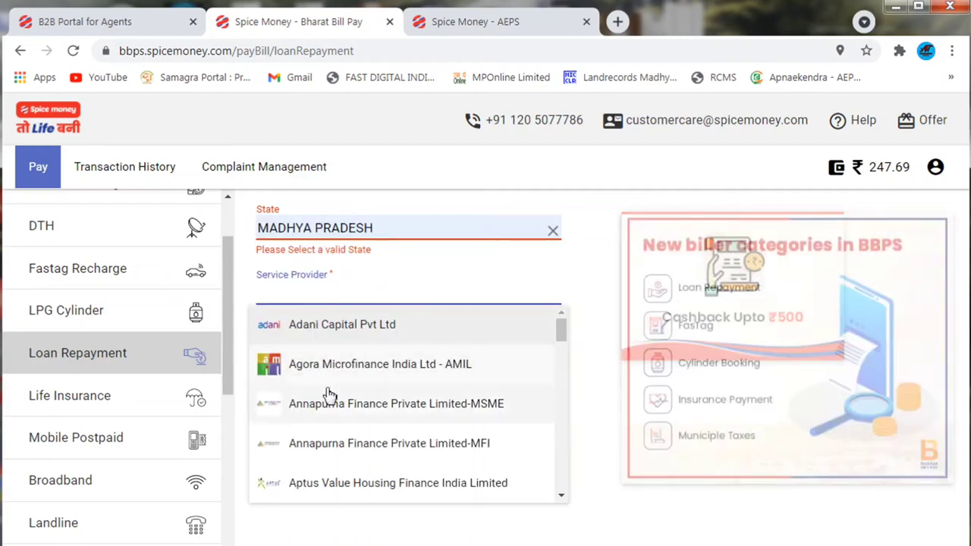
scroll(331, 382, "down", 2)
left_click(319, 413)
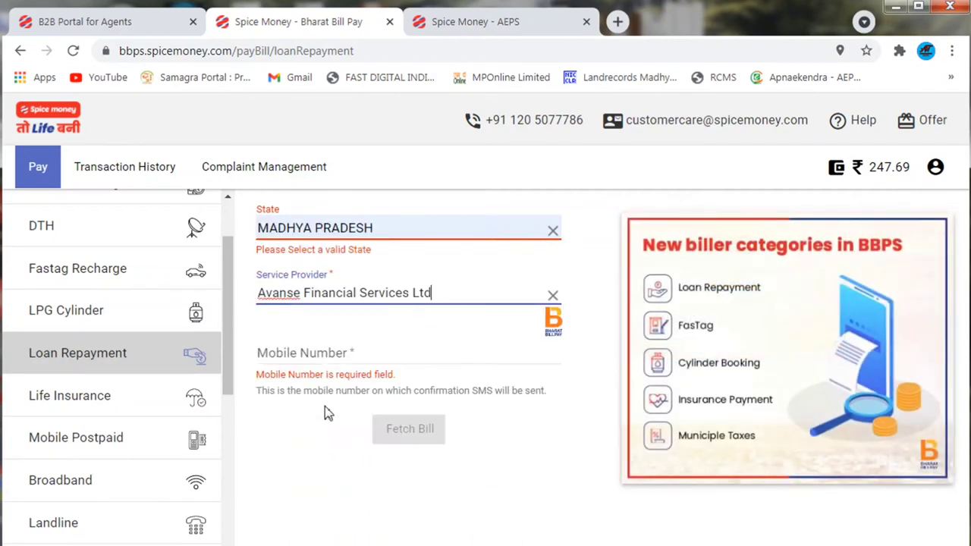
left_click(338, 355)
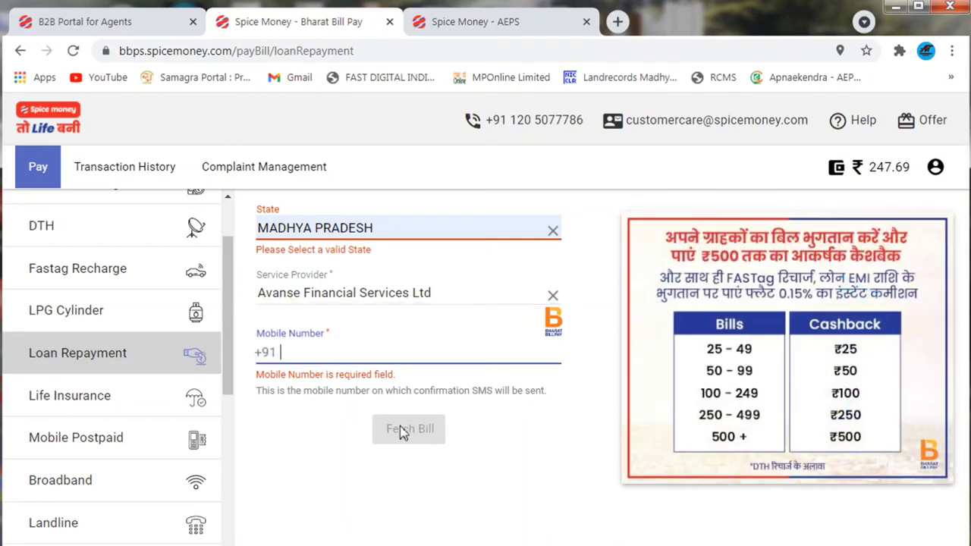
Step: Open the life insurance form and choose MADHYA PRADESH as state and Ageas Federal Life Insurance Company Limited as service provider
left_click(90, 405)
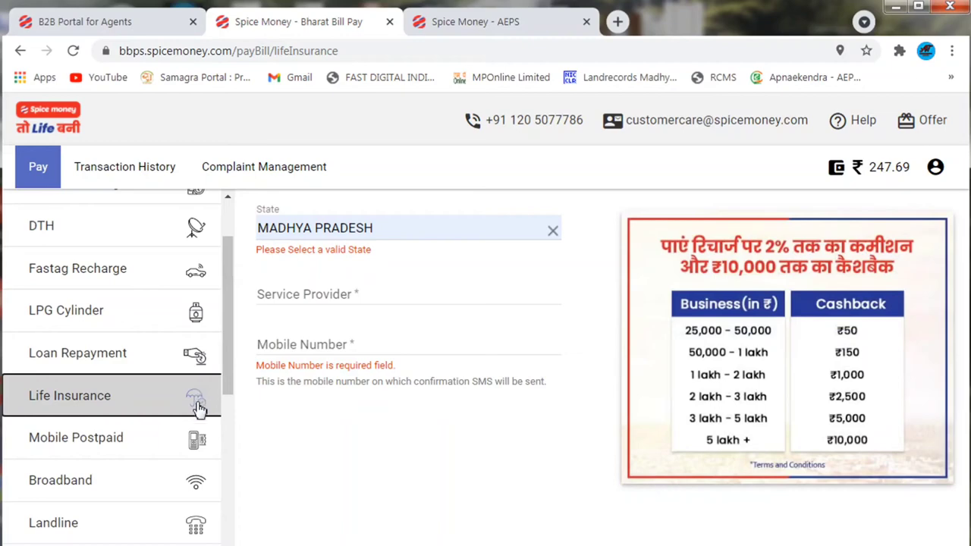
left_click(434, 228)
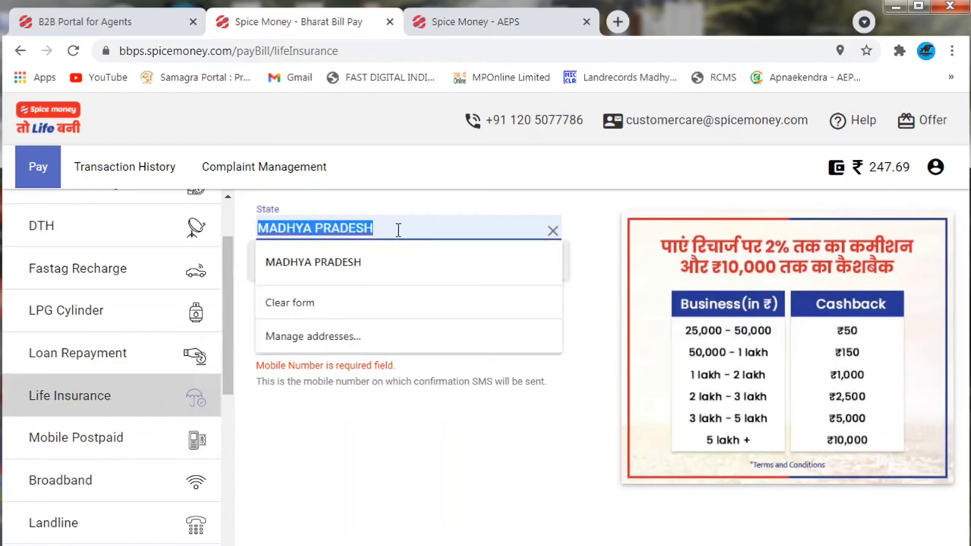
left_click(319, 264)
left_click(344, 294)
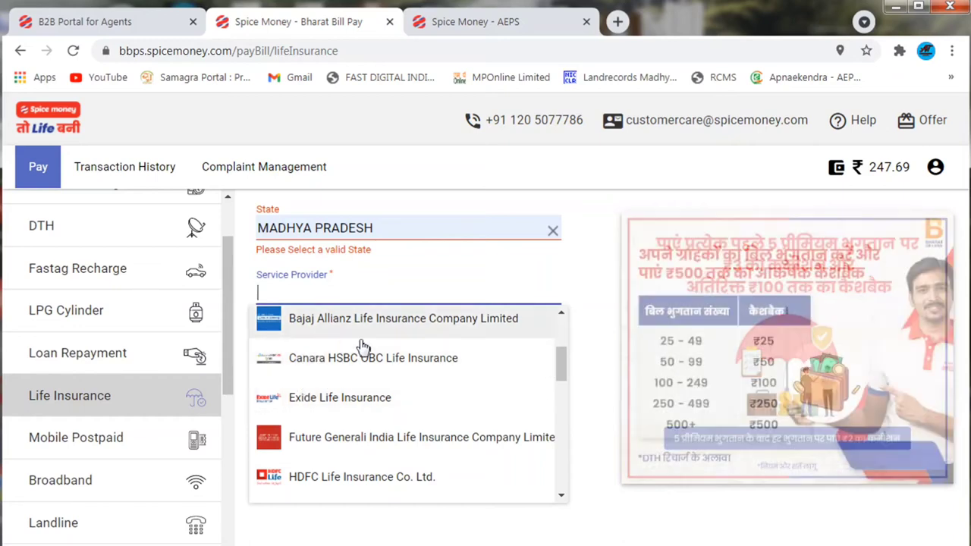
scroll(452, 367, "down", 2)
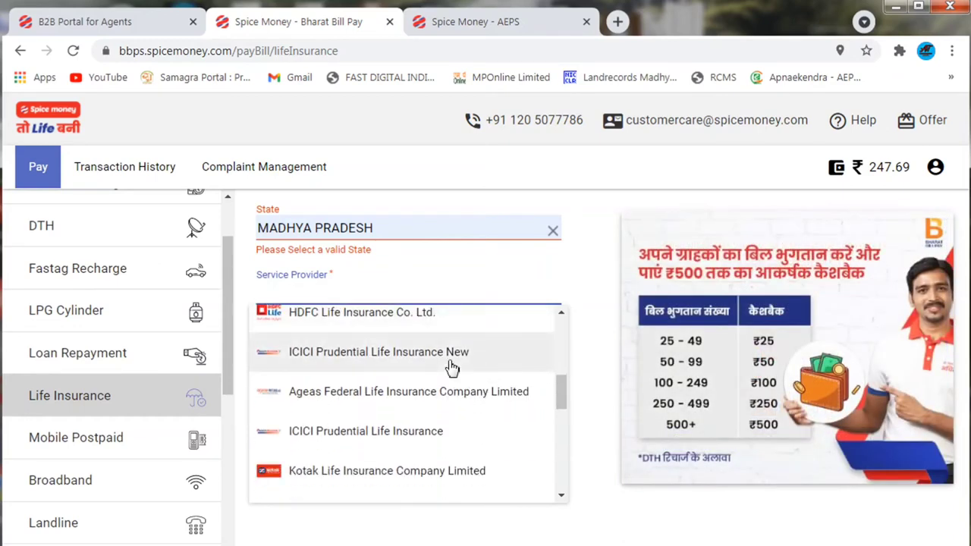
left_click(298, 392)
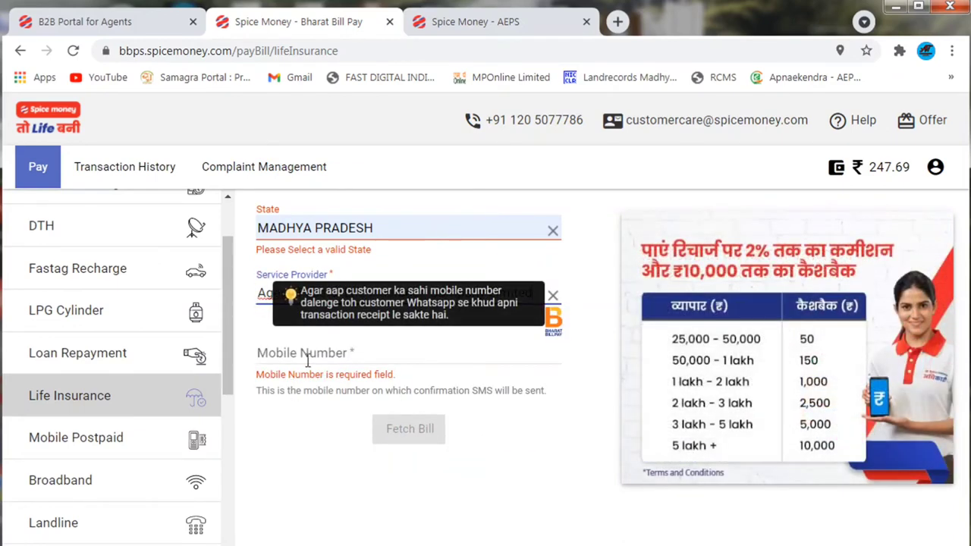
left_click(308, 354)
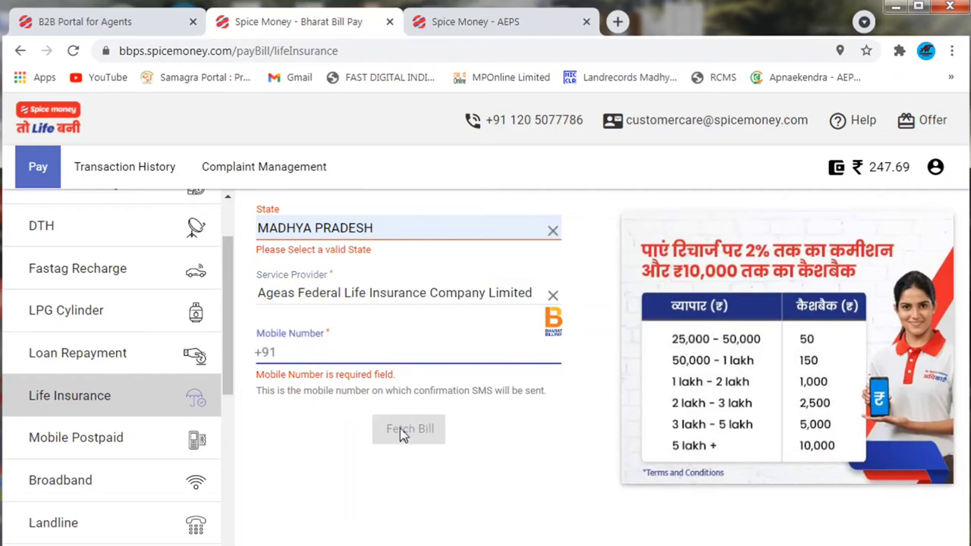
Step: Open the mobile postpaid form, select Vodafone Idea Limited as operator and check the confirmation mobile number field
scroll(109, 357, "down", 1)
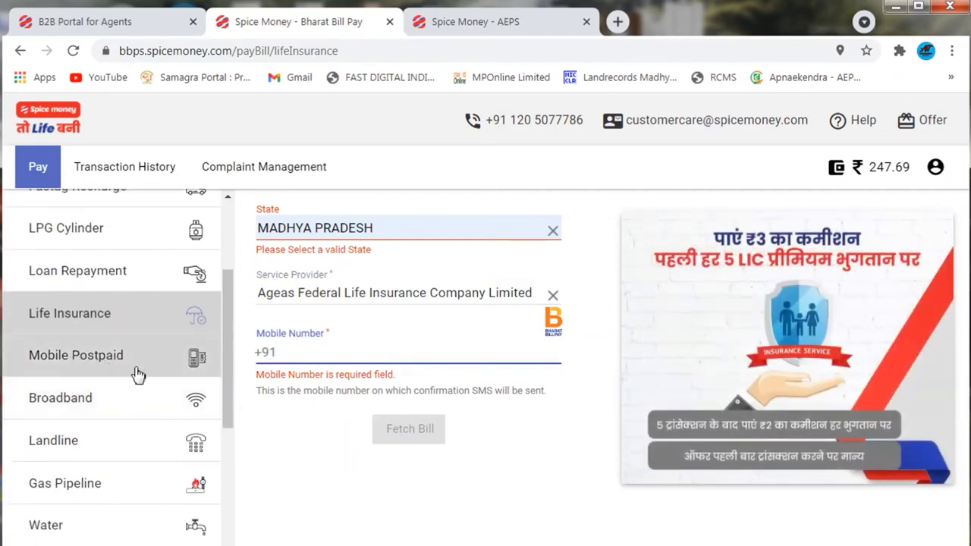
left_click(198, 364)
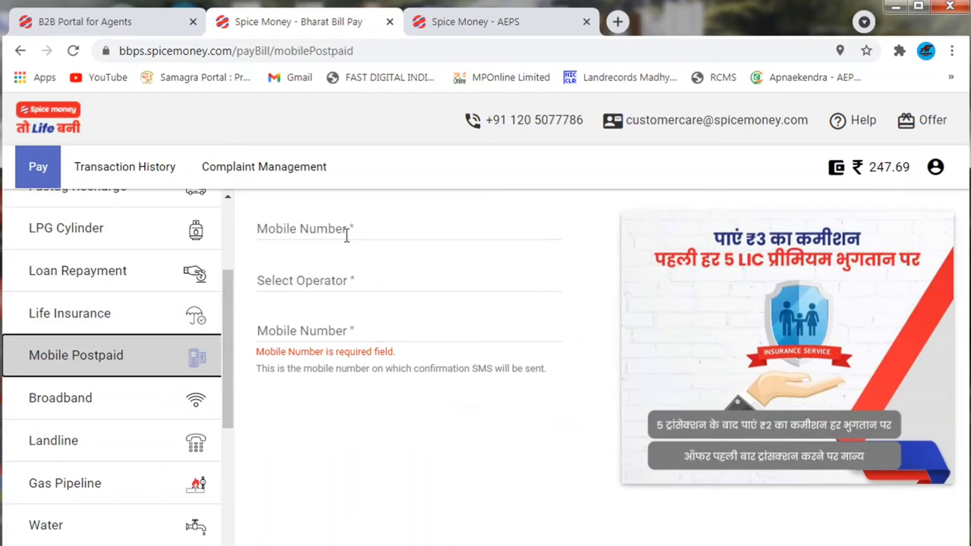
left_click(346, 232)
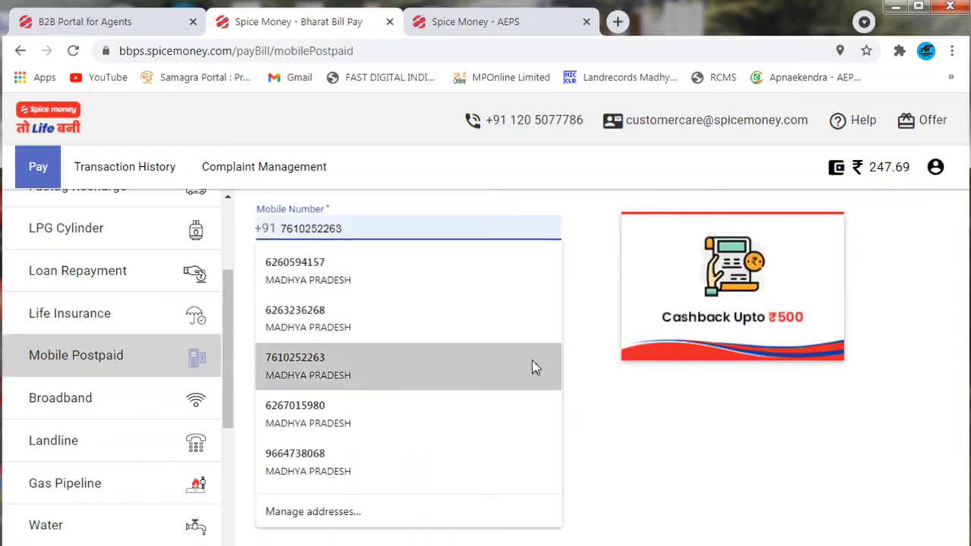
left_click(592, 296)
left_click(283, 301)
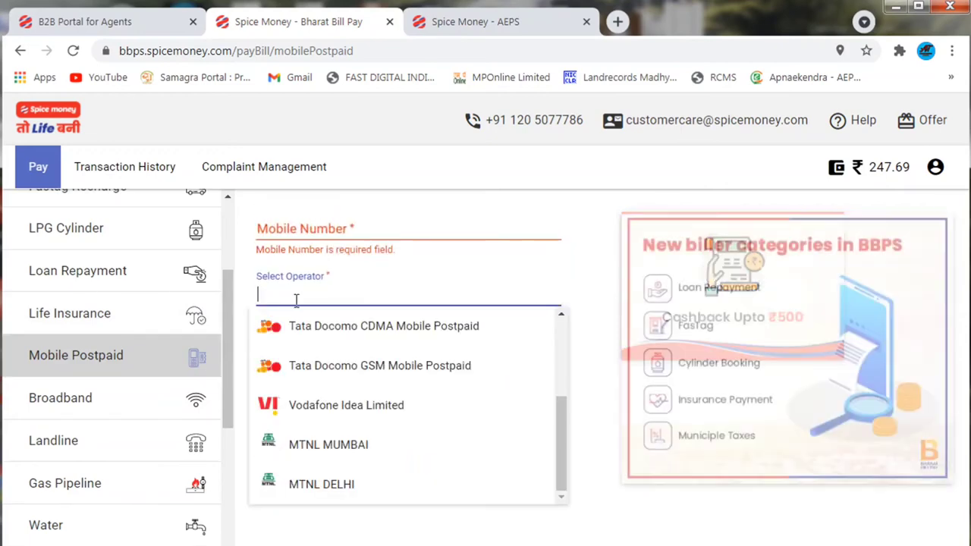
left_click(368, 410)
left_click(311, 396)
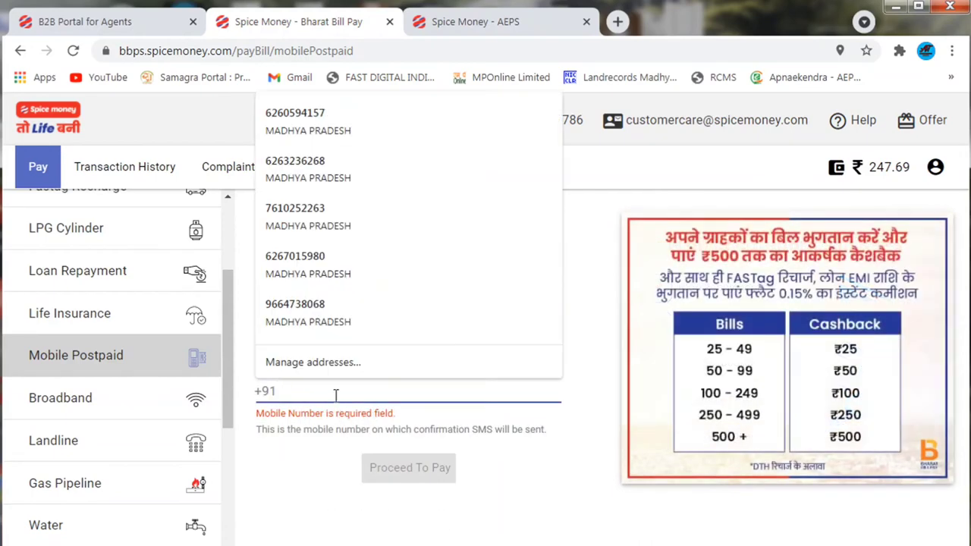
left_click(410, 476)
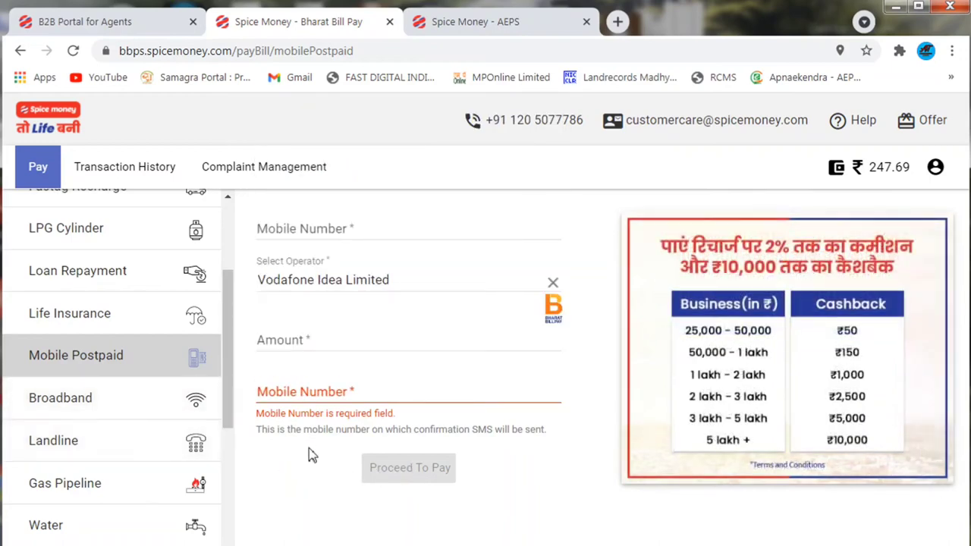
mouse_move(308, 440)
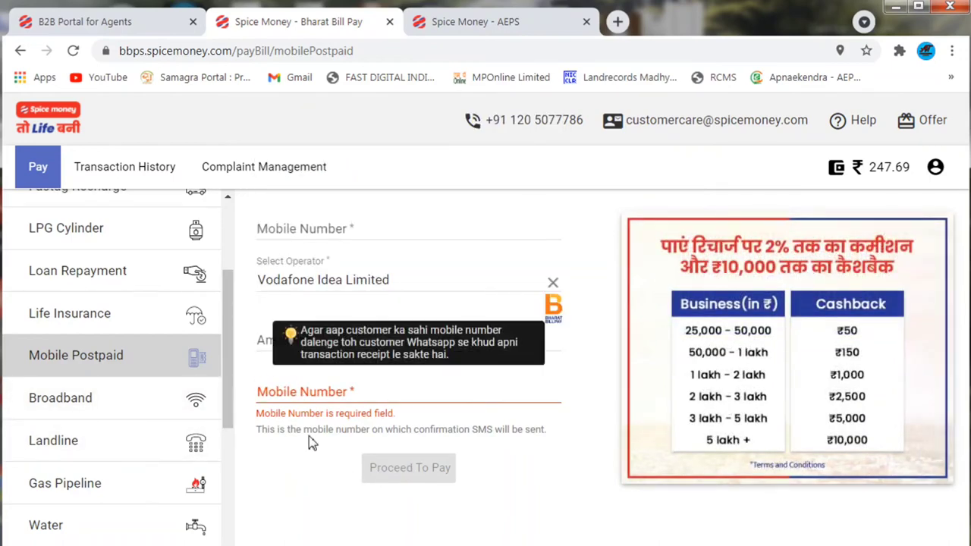
Step: View the broadband, landline and gas pipeline bill payment forms
left_click(173, 405)
scroll(173, 400, "down", 2)
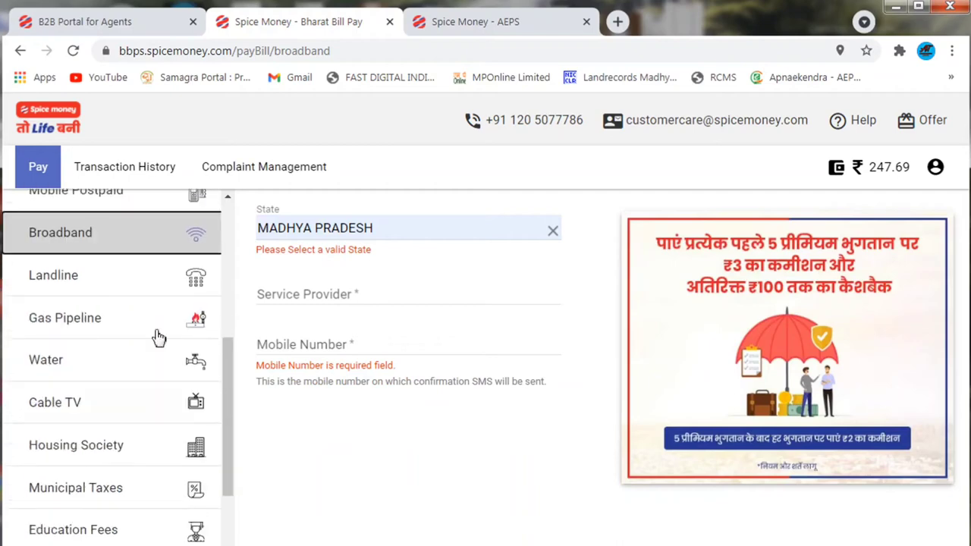
left_click(141, 291)
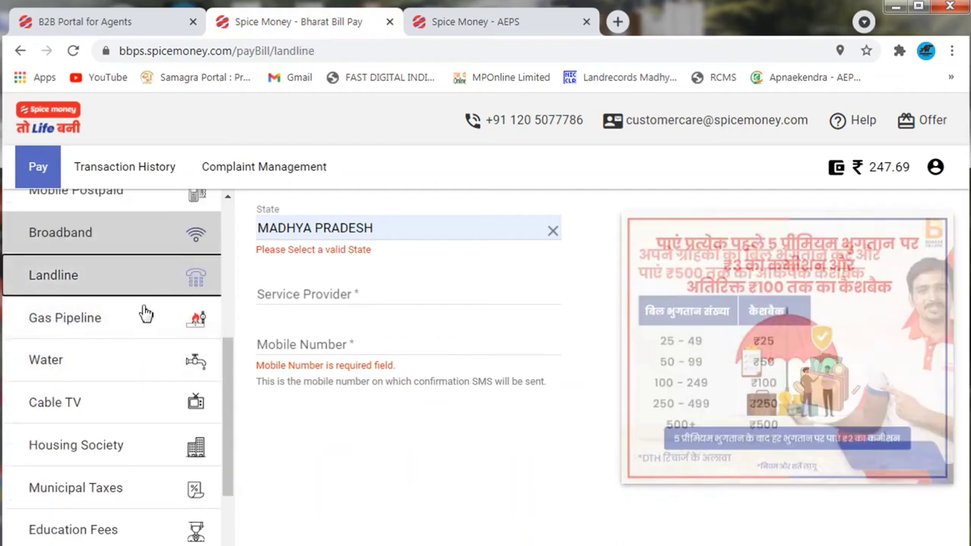
left_click(132, 327)
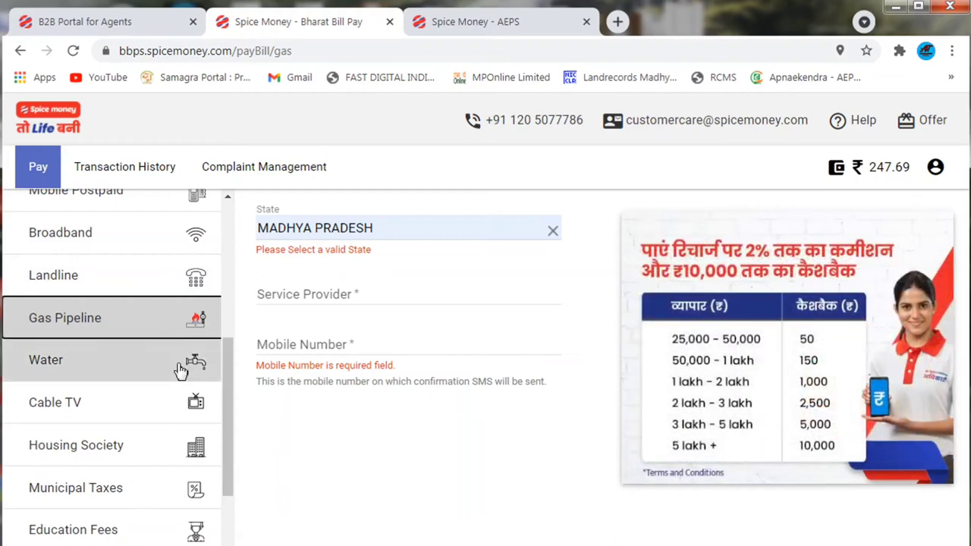
Step: Open the water bill form and choose MADHYA PRADESH as state and Delhi Jal Board as service provider
left_click(180, 369)
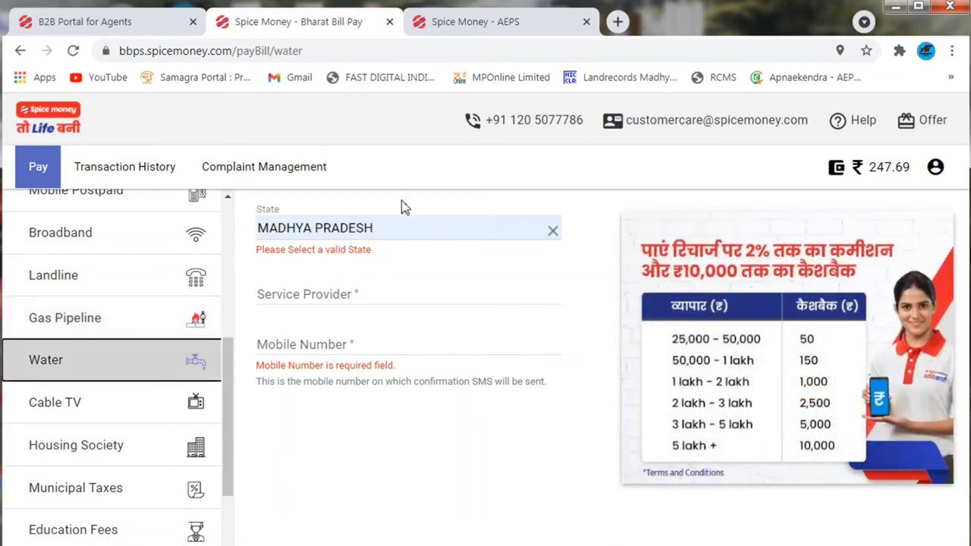
left_click(387, 227)
left_click(346, 260)
left_click(364, 295)
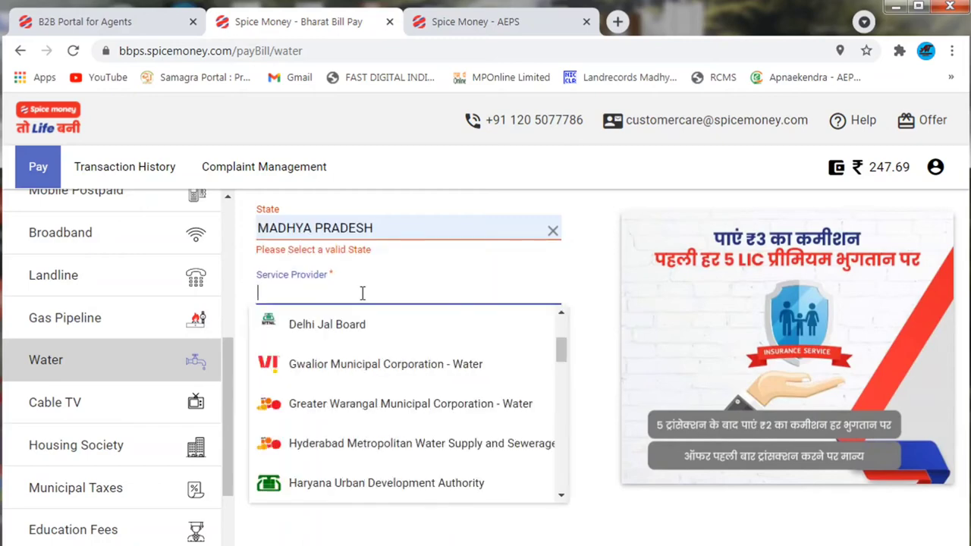
left_click(323, 332)
Step: View the cable TV, housing society and municipal taxes payment forms
scroll(91, 424, "down", 1)
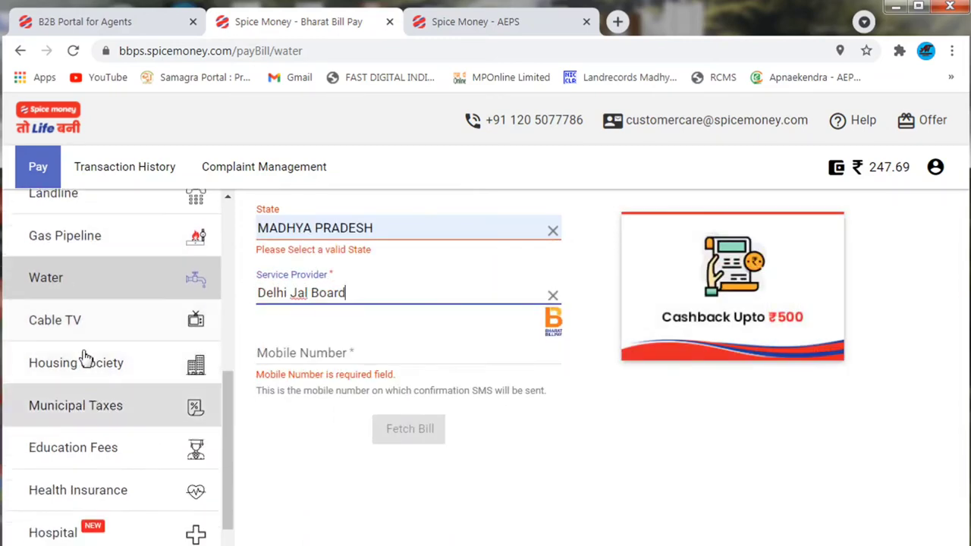
left_click(115, 325)
scroll(144, 322, "down", 1)
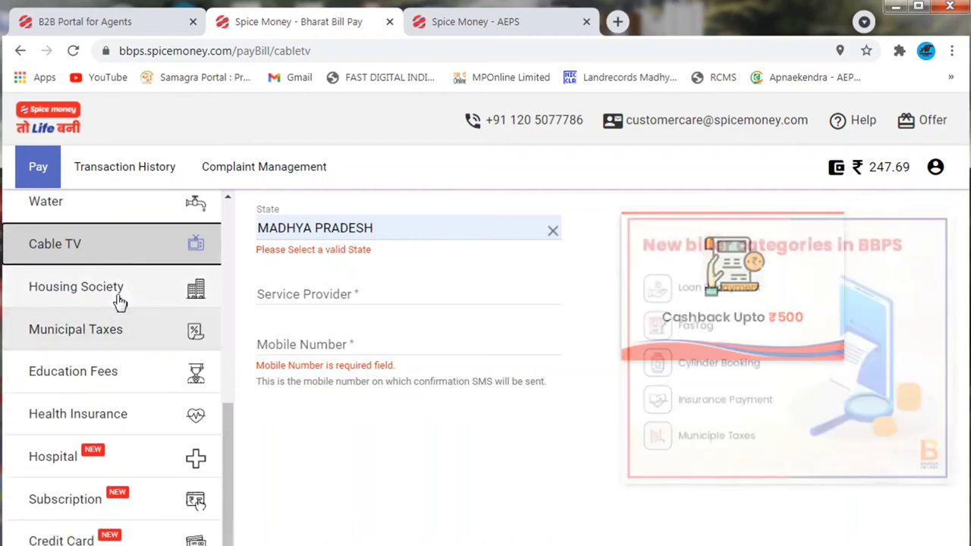
left_click(122, 303)
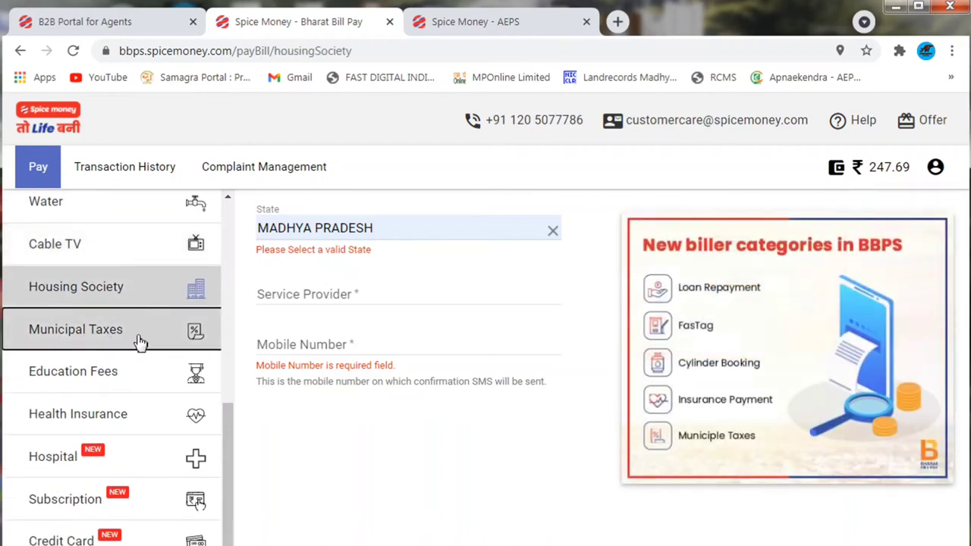
left_click(137, 342)
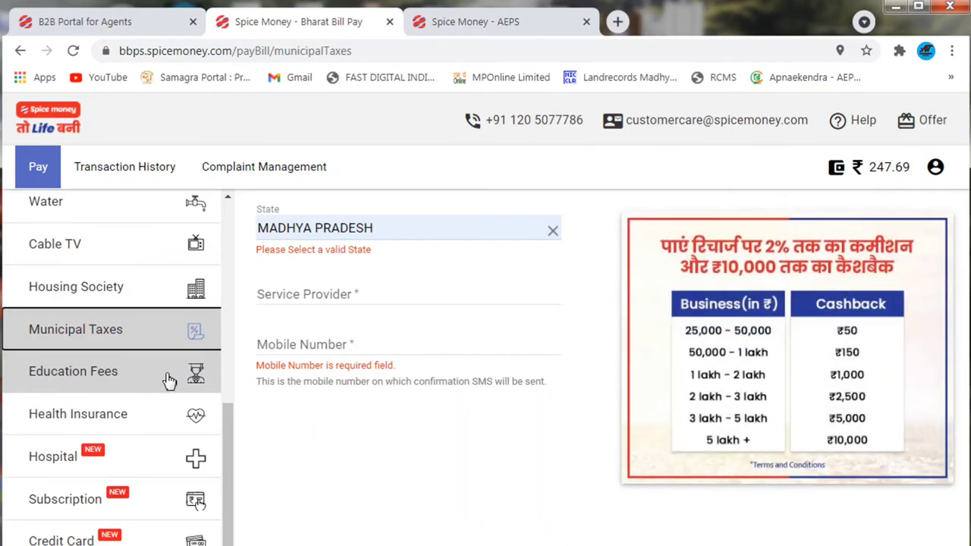
Step: Open the education fees form and choose Madhya Pradesh as state and Abc College Of Education as service provider
left_click(169, 375)
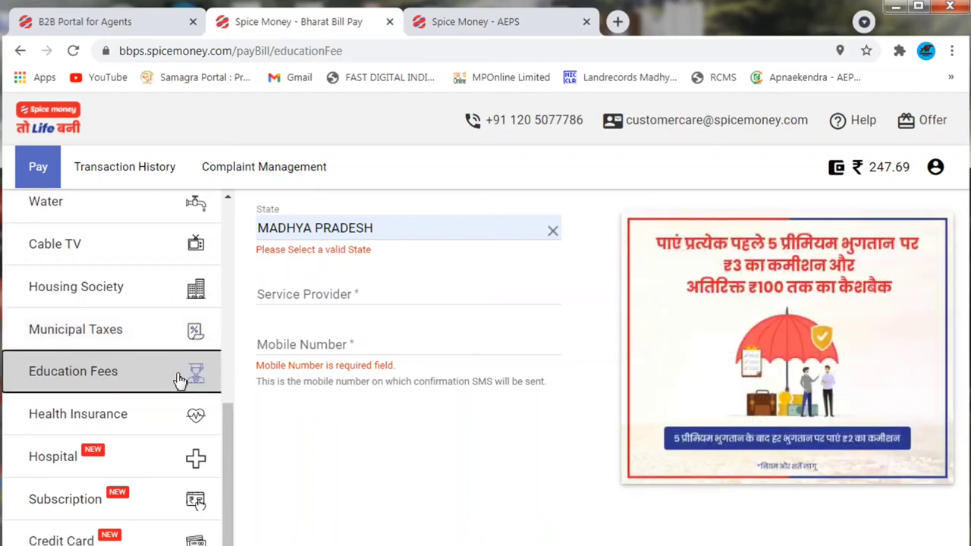
left_click(368, 228)
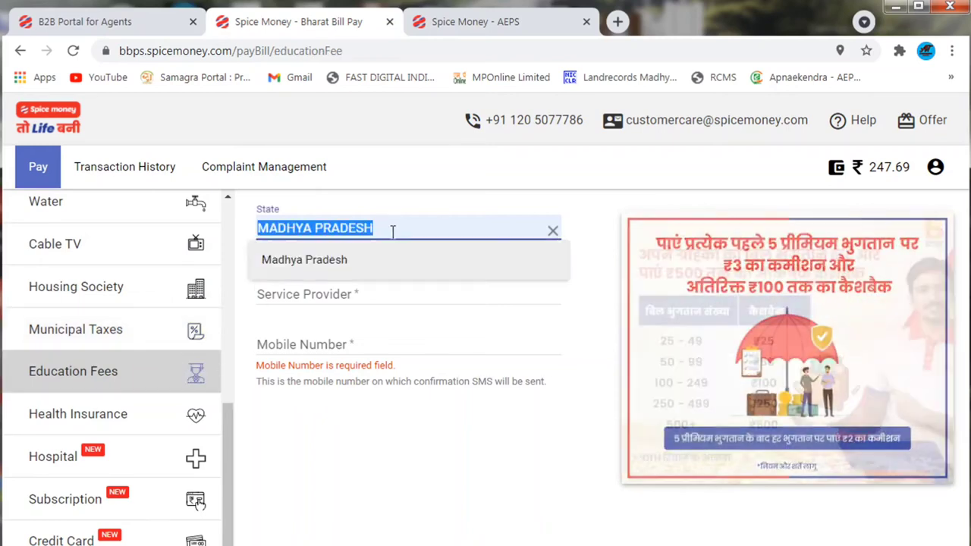
left_click(371, 235)
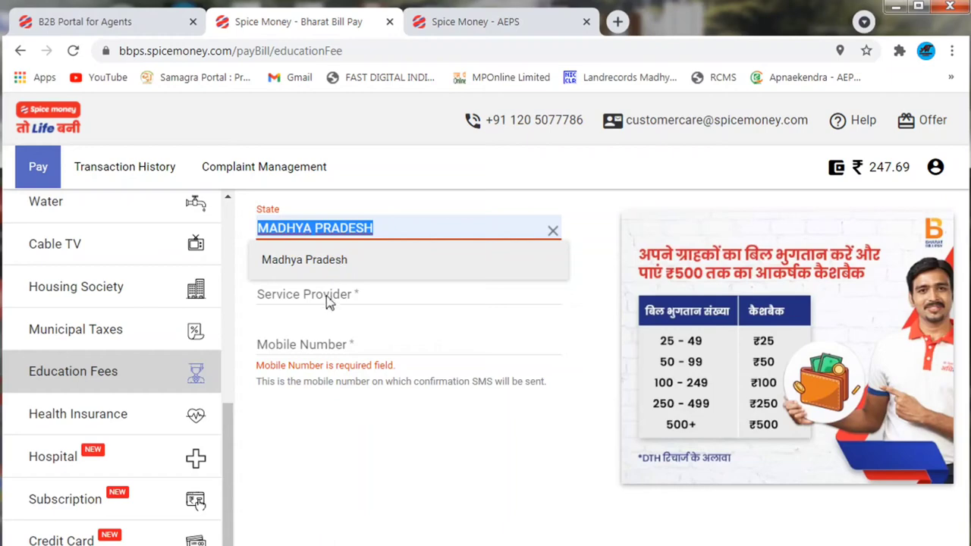
left_click(328, 297)
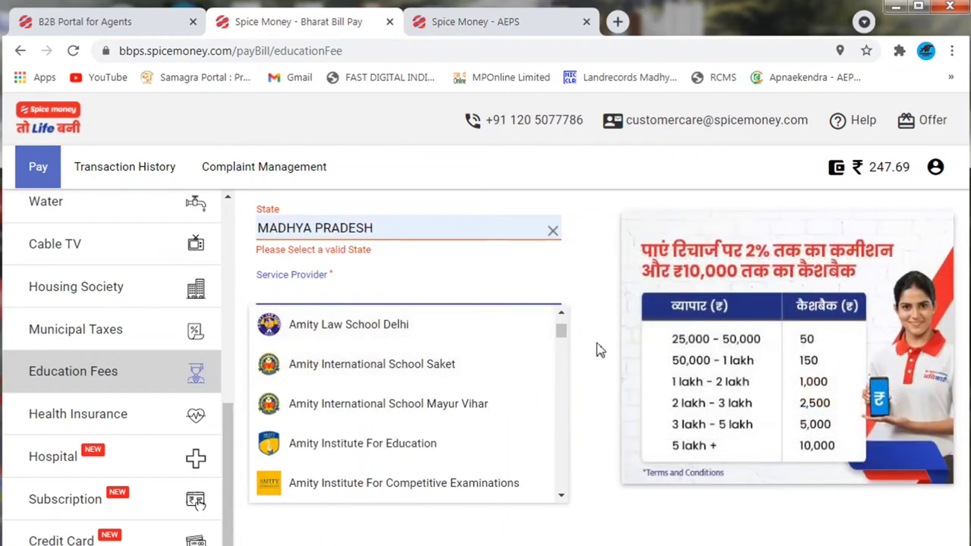
scroll(557, 341, "up", 5)
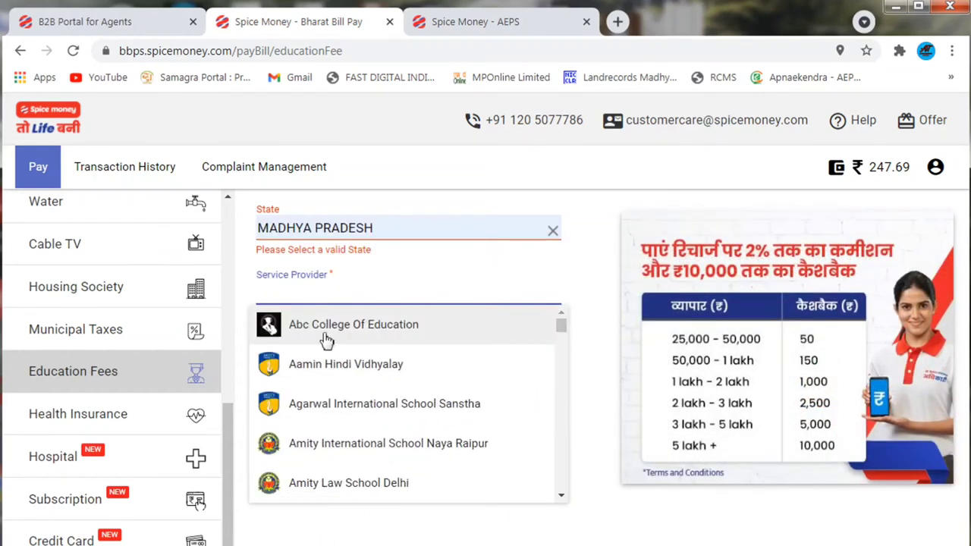
left_click(361, 339)
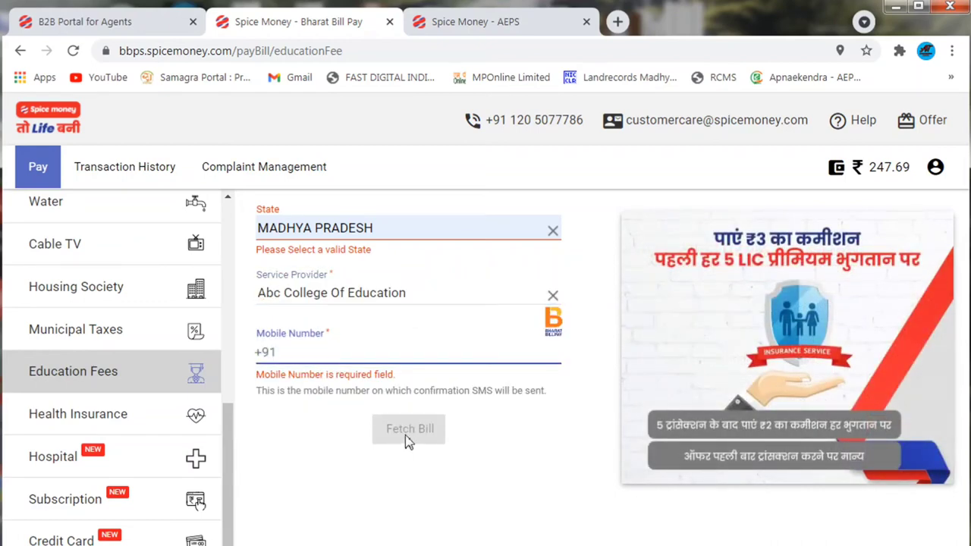
Step: Open the health insurance form, choose Madhya Pradesh and Magma HDI - Health Insurance, and check the mobile number field
left_click(198, 418)
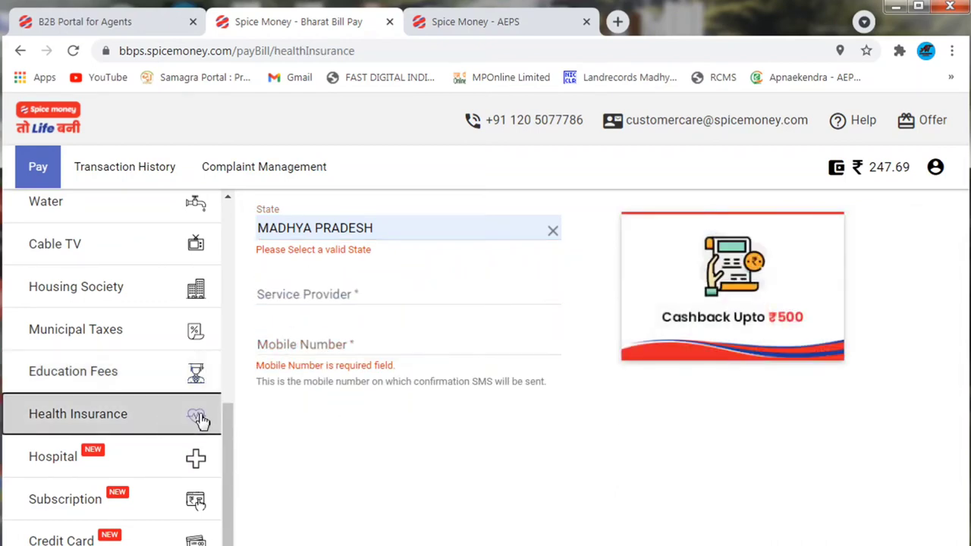
left_click(414, 228)
left_click(314, 264)
left_click(339, 294)
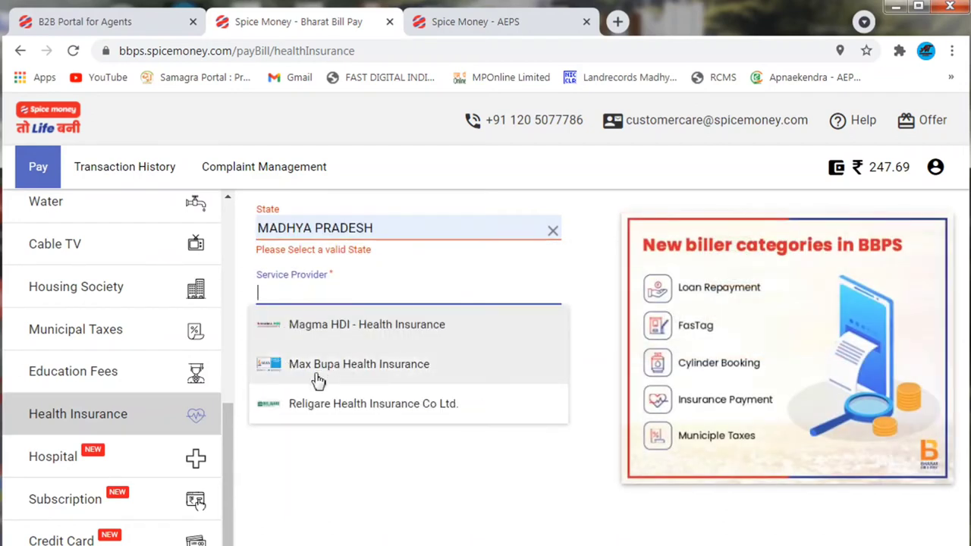
left_click(313, 341)
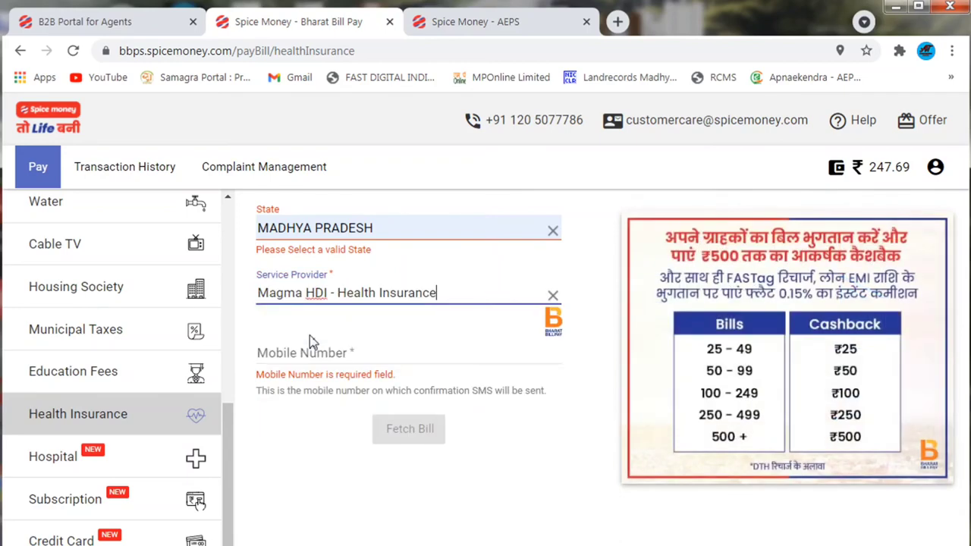
left_click(296, 355)
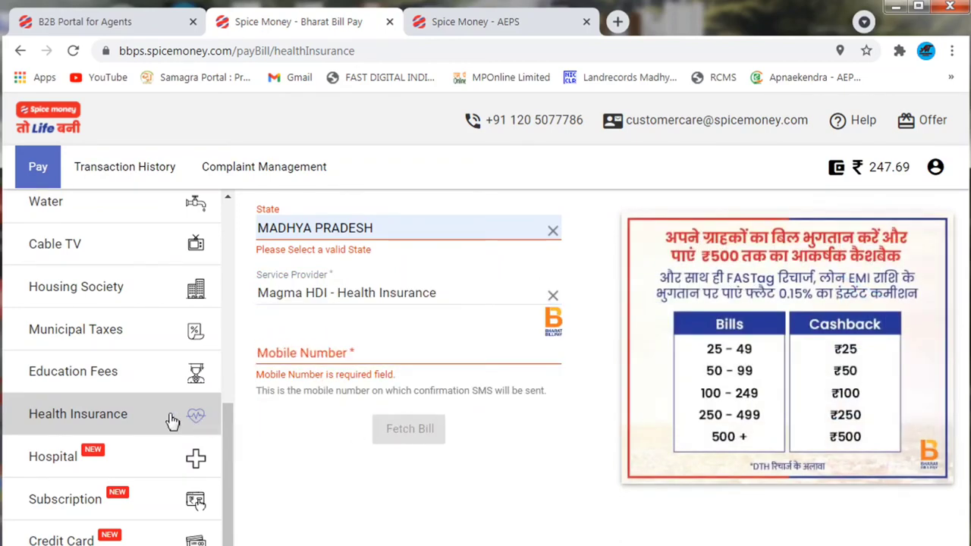
Step: Open the hospital bill form, choose Madhya Pradesh and Billroth Hospitals Pvt Ltd, and check the mobile number field
left_click(195, 458)
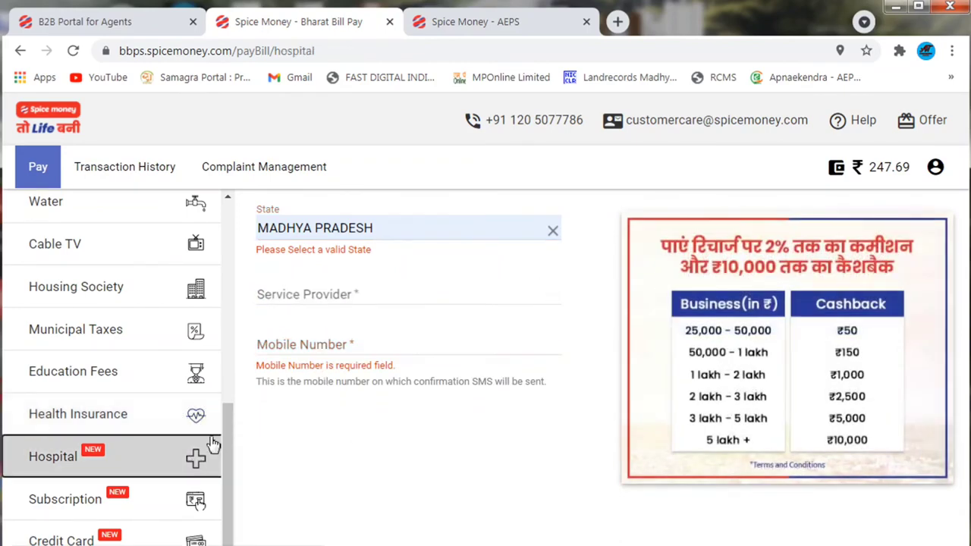
left_click(383, 227)
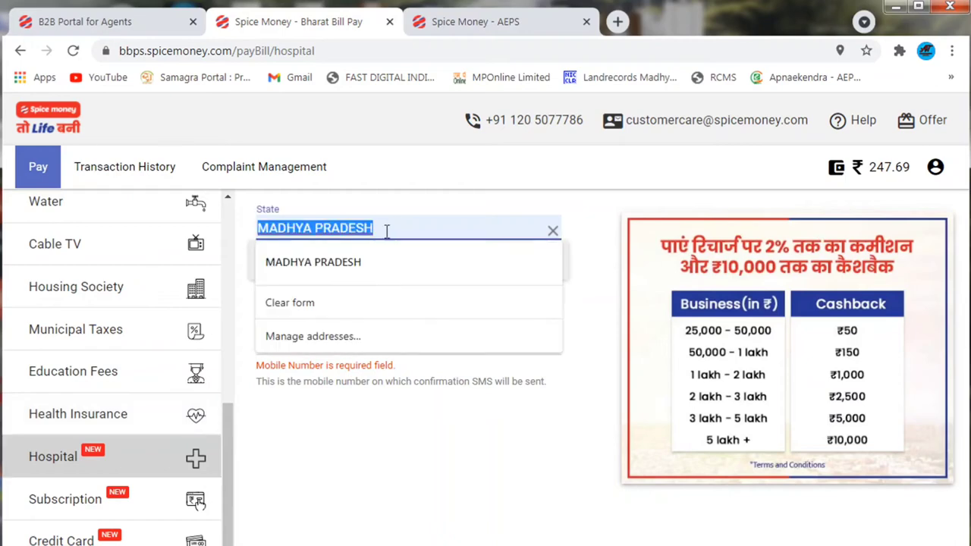
left_click(340, 260)
left_click(344, 295)
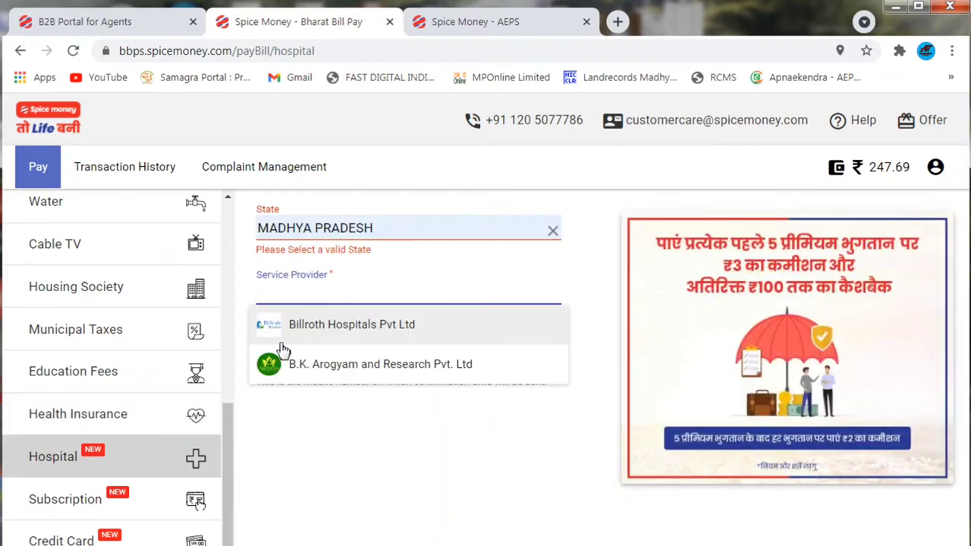
left_click(337, 338)
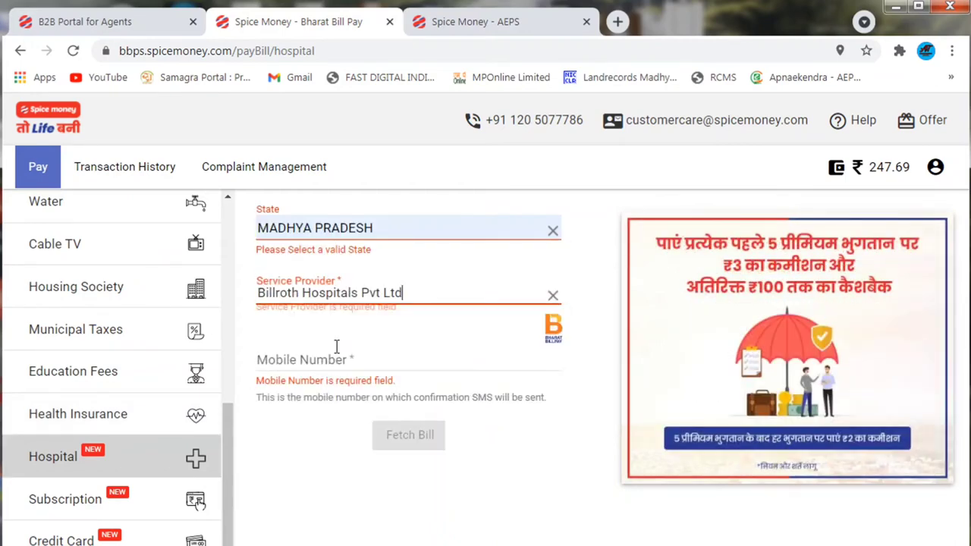
left_click(327, 356)
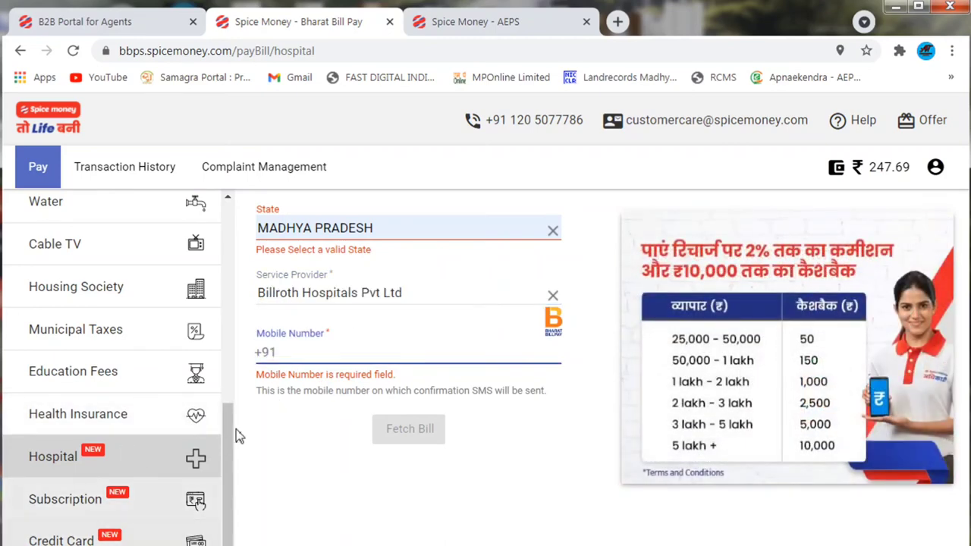
Step: Open the credit card bill form, choose Madhya Pradesh and BoB Credit Card, and check the mobile number field
left_click(191, 540)
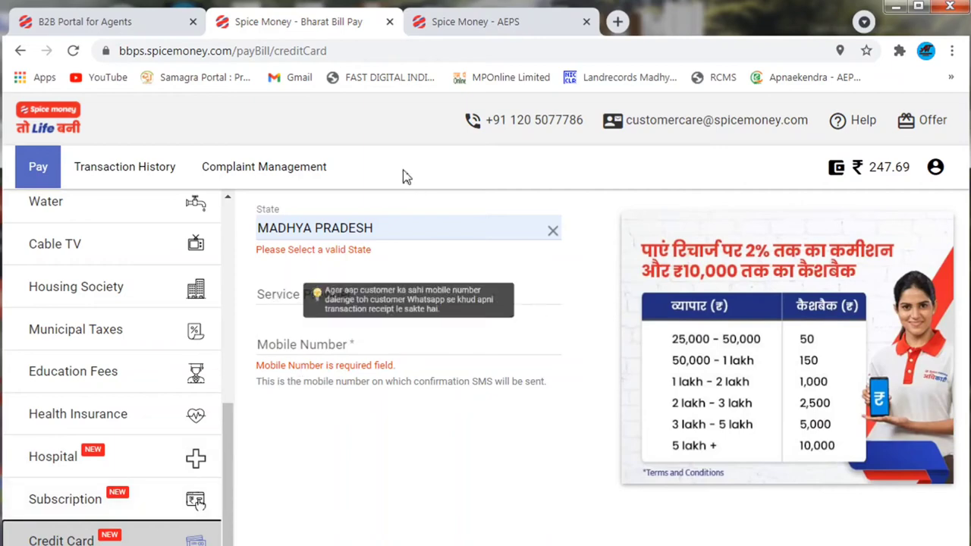
left_click(403, 228)
left_click(329, 266)
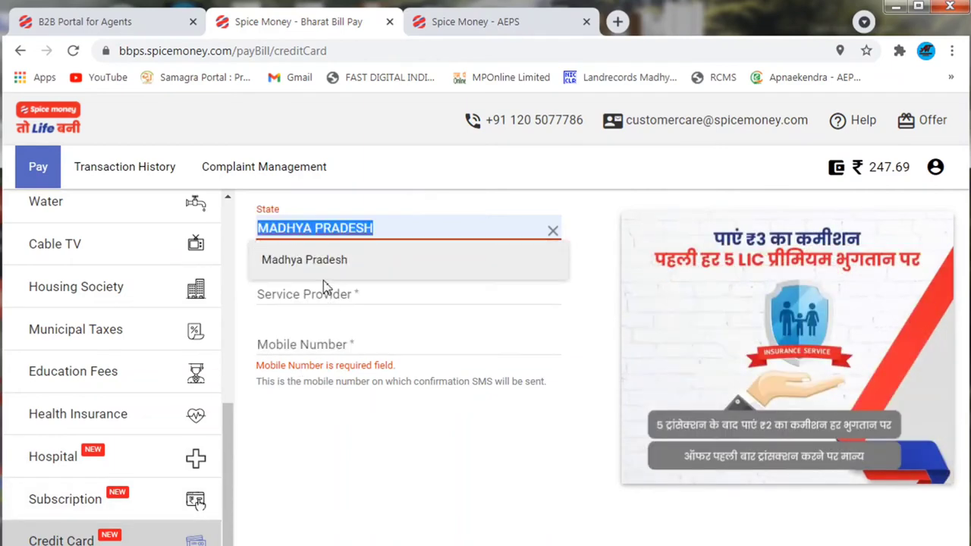
left_click(324, 294)
left_click(324, 337)
left_click(329, 352)
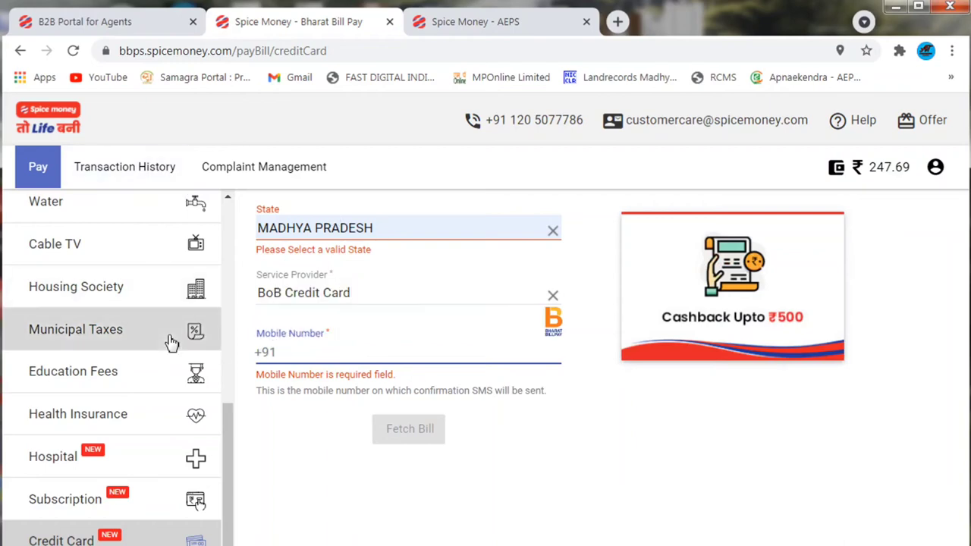
scroll(170, 340, "up", 6)
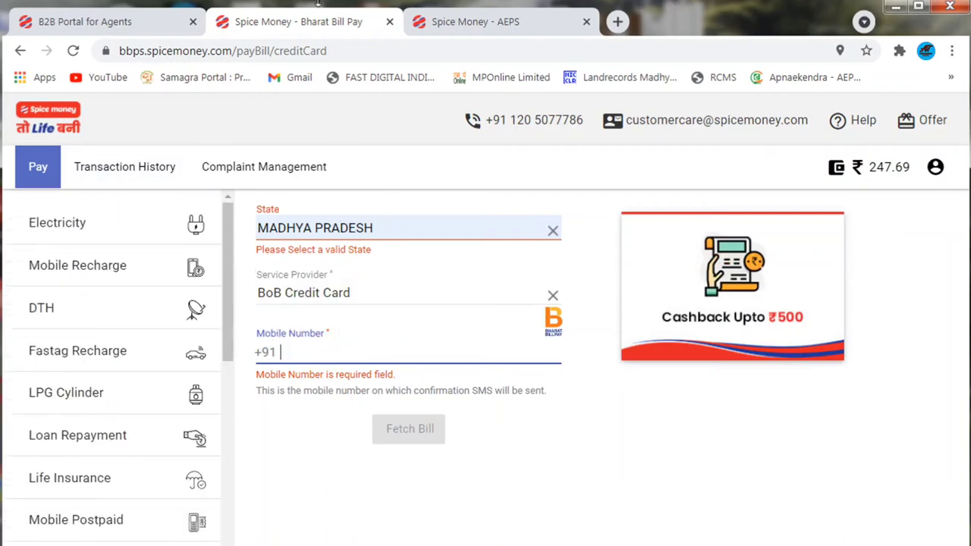
Step: Return to the B2B agent portal and look over its service menus and the agent profile page
left_click(173, 21)
mouse_move(440, 249)
mouse_move(368, 243)
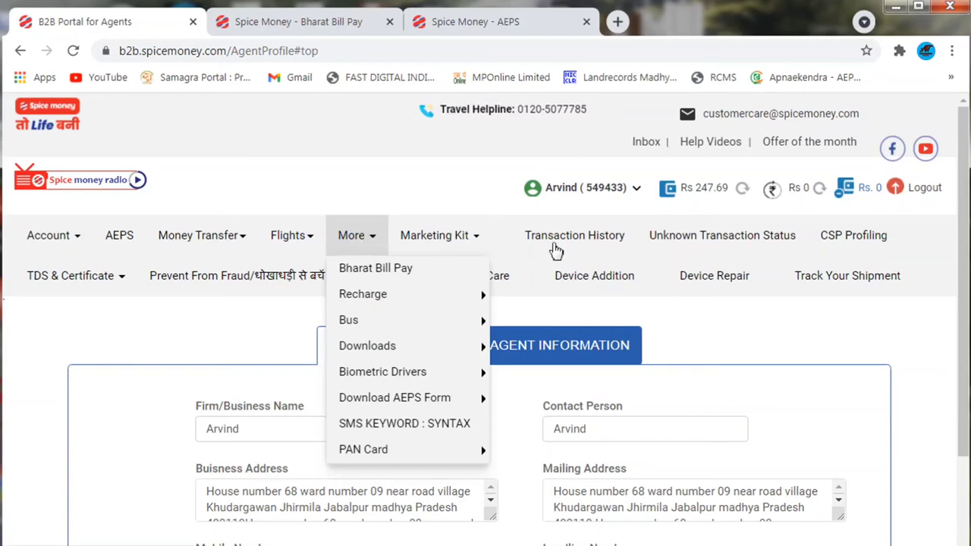
mouse_move(199, 236)
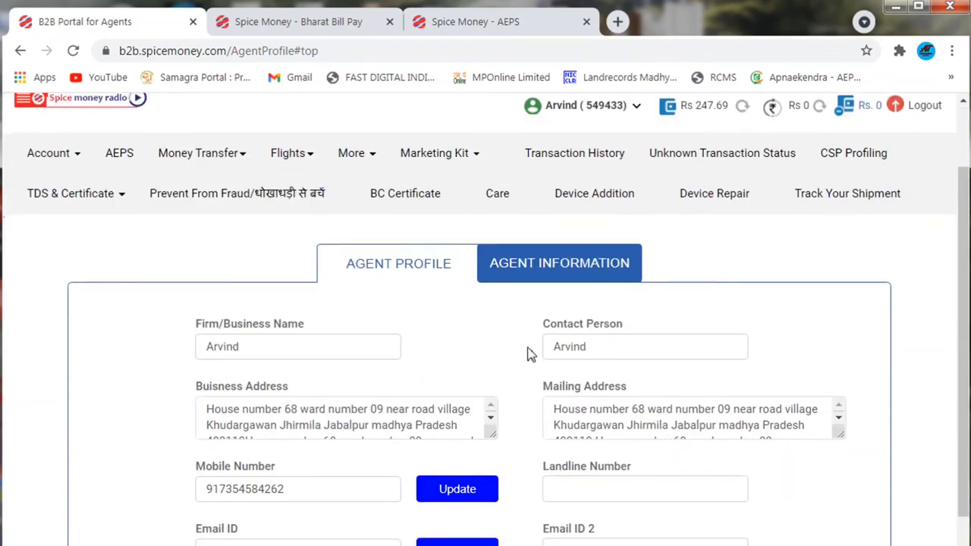
mouse_move(82, 225)
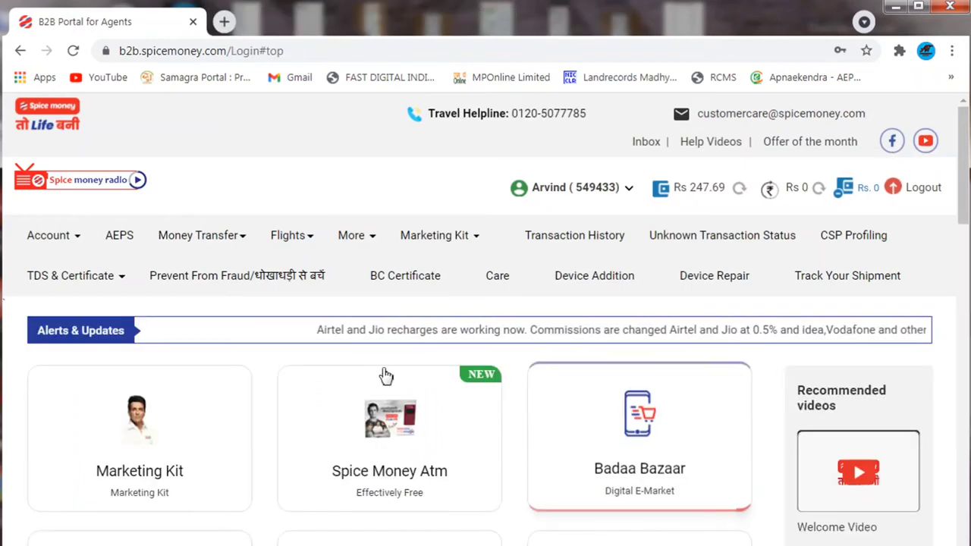
Step: Look through the dashboard's service tiles, open the AePS service and inspect its list of transaction services
scroll(646, 356, "down", 2)
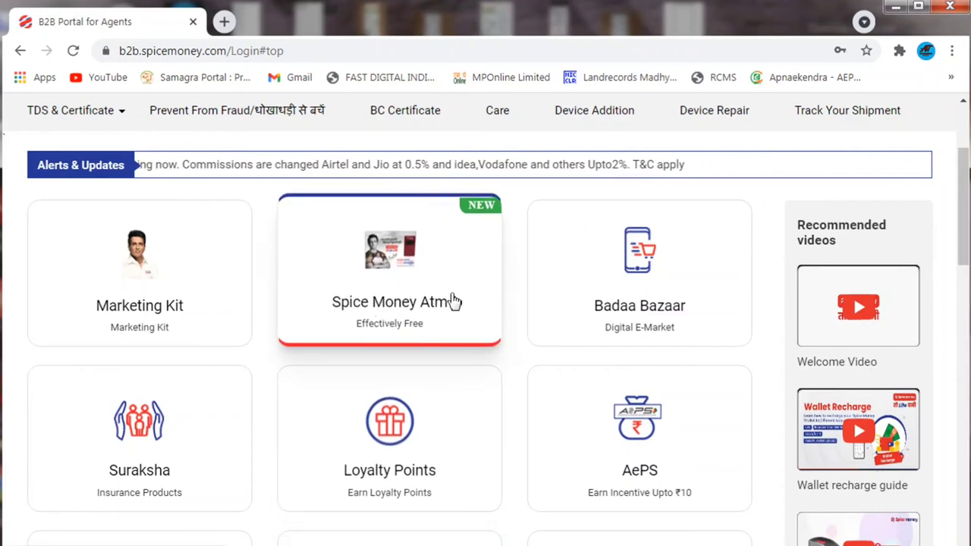
scroll(591, 250, "down", 1)
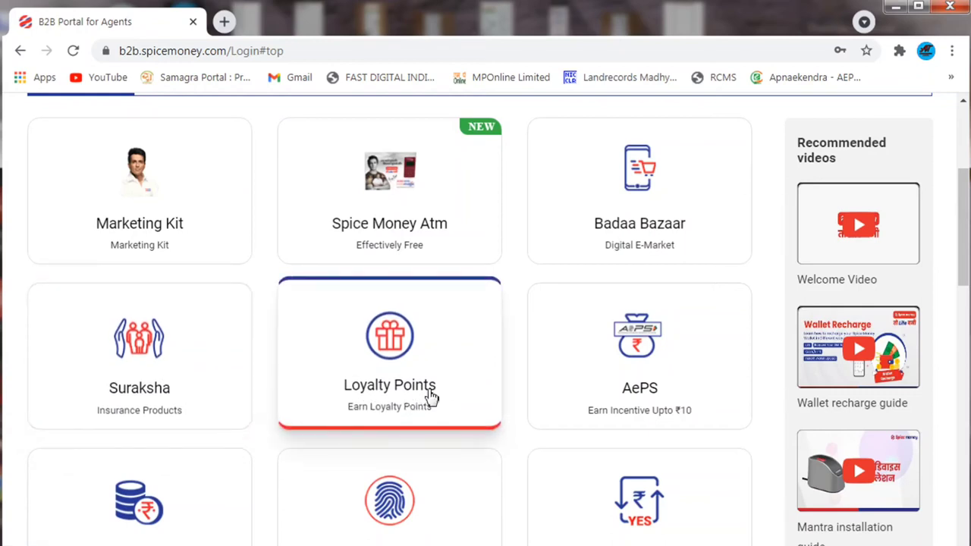
scroll(615, 409, "down", 1)
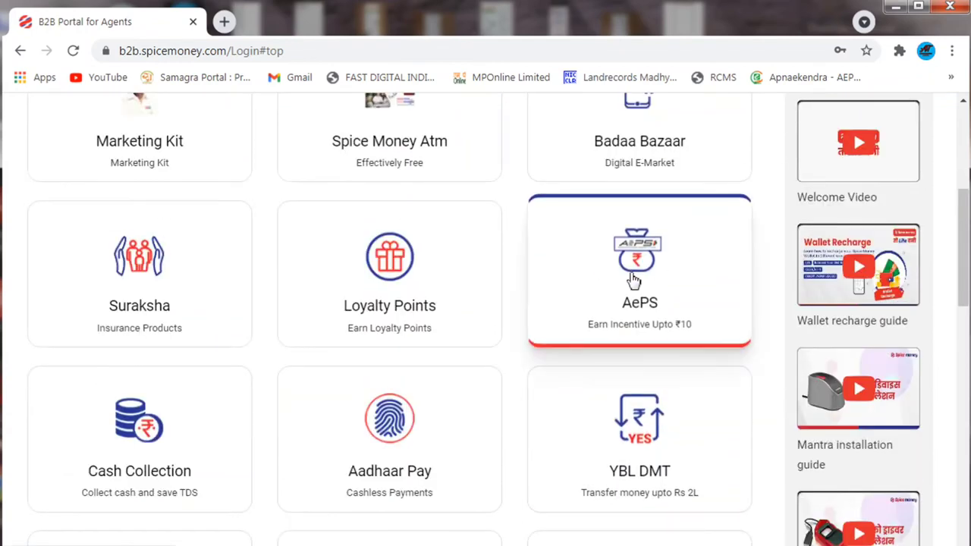
left_click(639, 292)
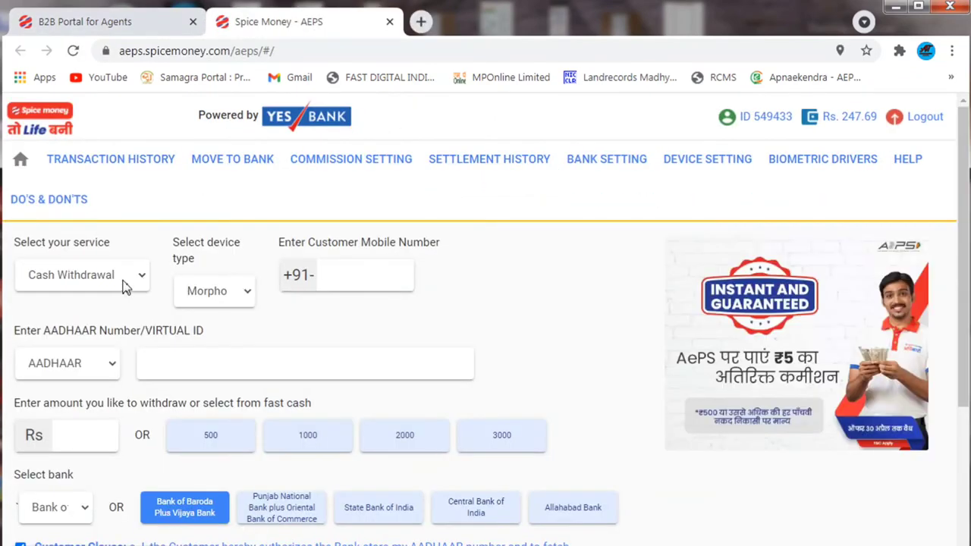
left_click(125, 286)
left_click(133, 281)
Step: Open the Cash Collection service from the agent dashboard, allow location access and select Bajaj Auto as client
left_click(138, 21)
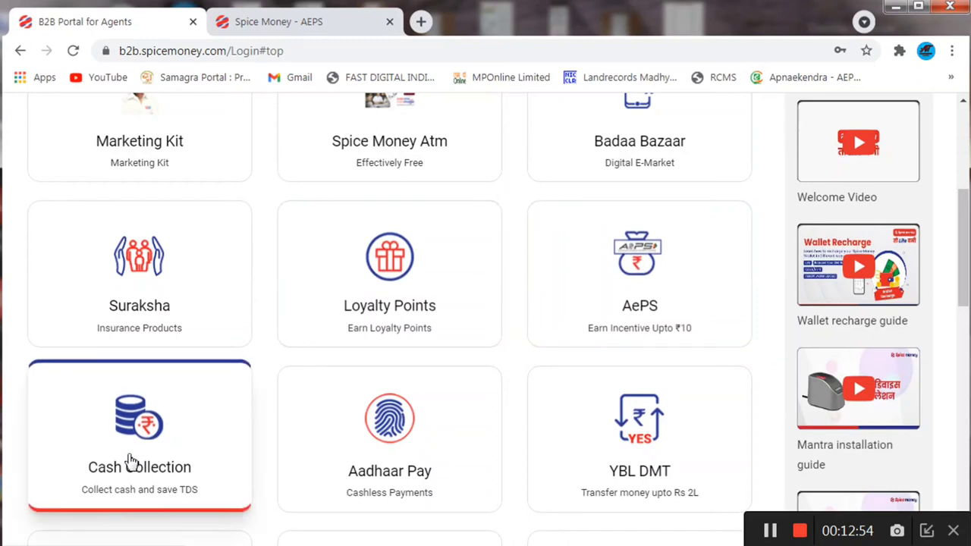
scroll(211, 400, "down", 1)
left_click(149, 375)
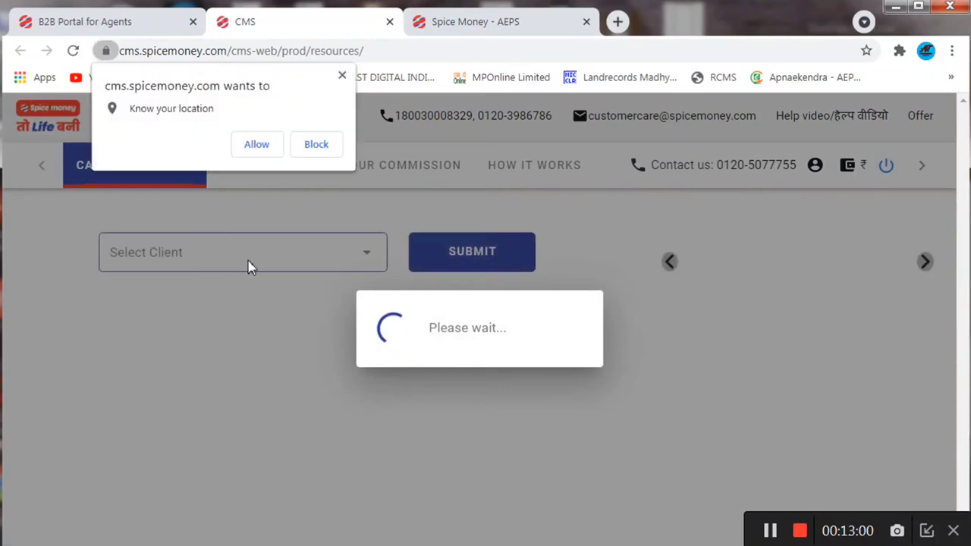
left_click(293, 143)
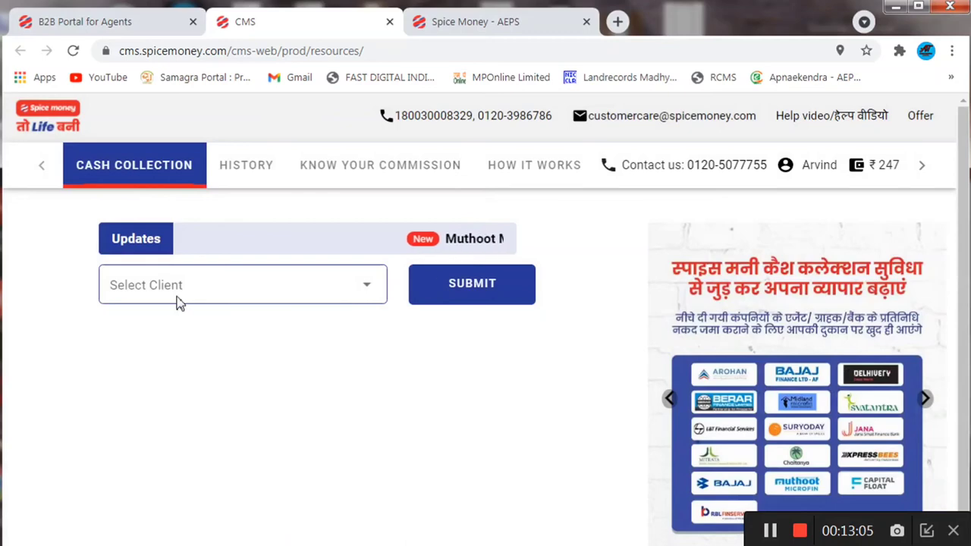
left_click(179, 302)
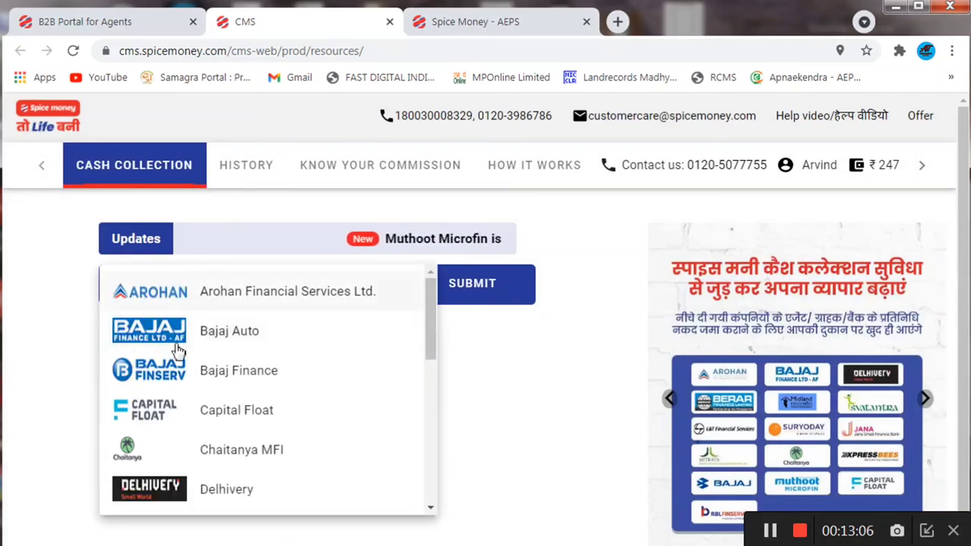
left_click(213, 343)
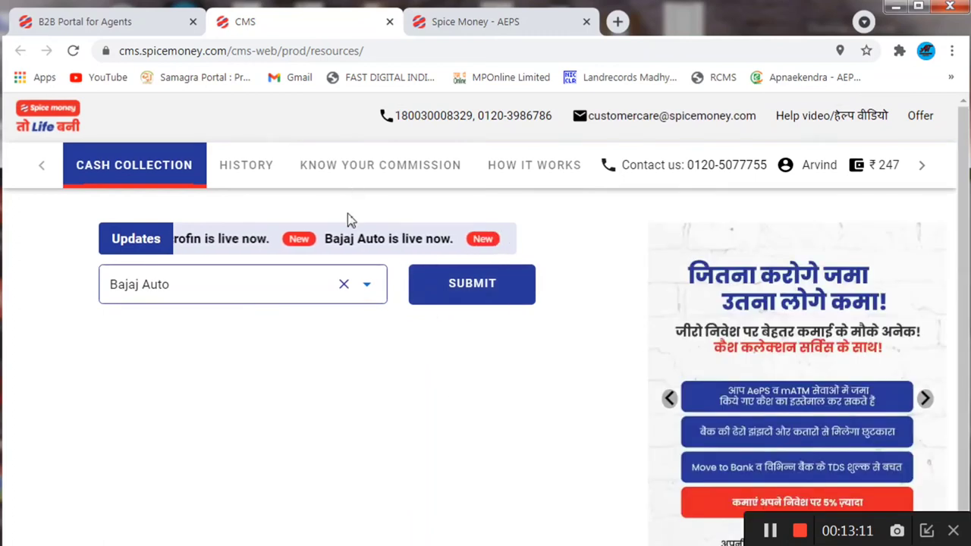
Step: Open the Aadhaar Pay service from the agent dashboard and read its introduction page
left_click(125, 22)
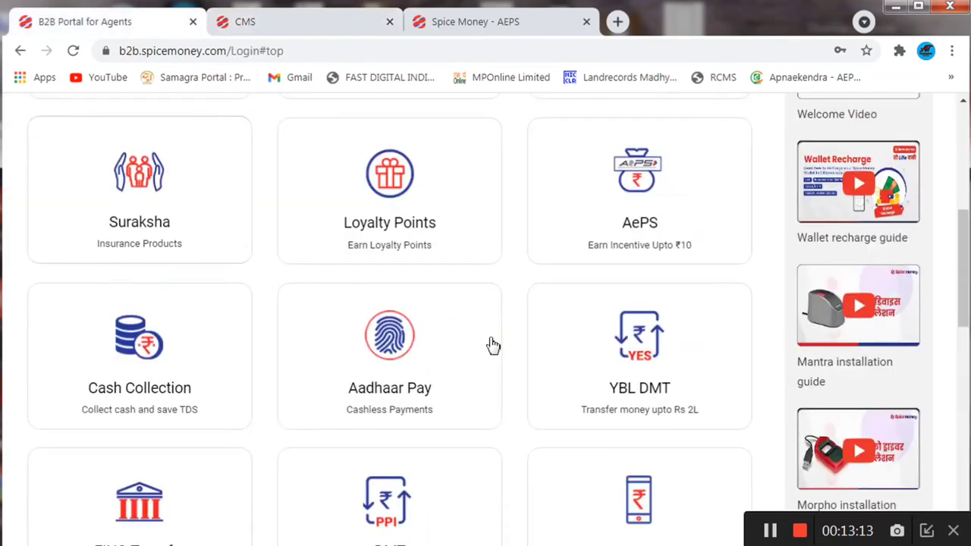
left_click(400, 348)
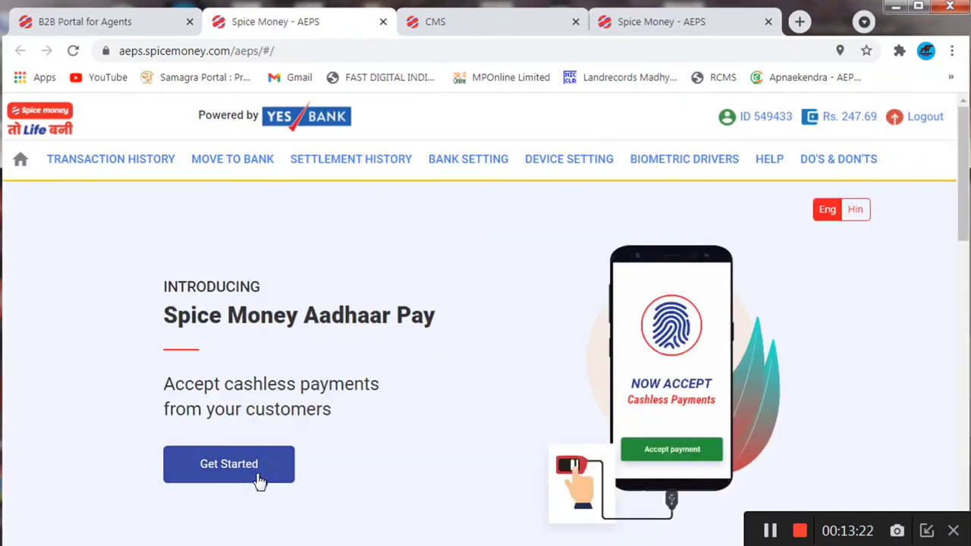
scroll(427, 225, "down", 2)
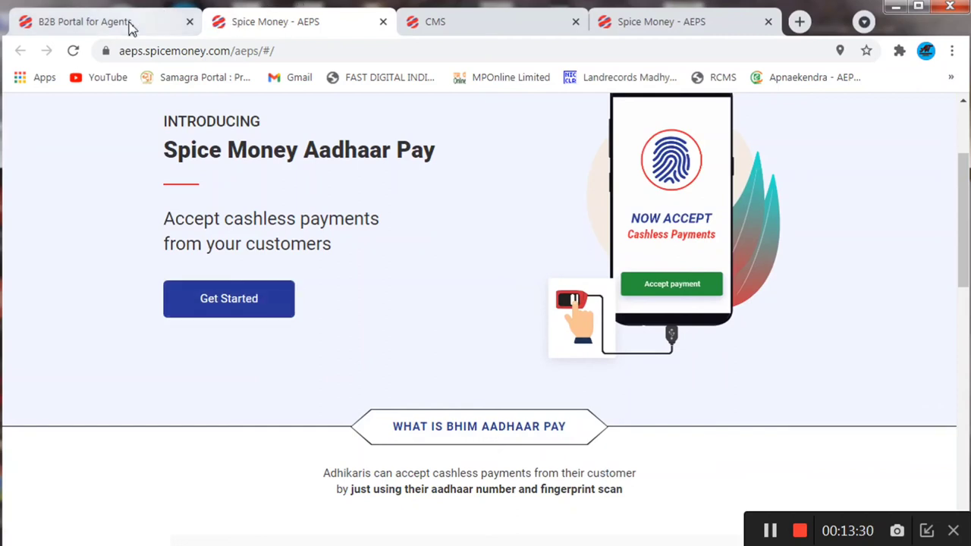
Step: Return to the agent dashboard, look through the money transfer and recharge tiles, and open the LIC Payments service
left_click(129, 23)
scroll(621, 333, "down", 1)
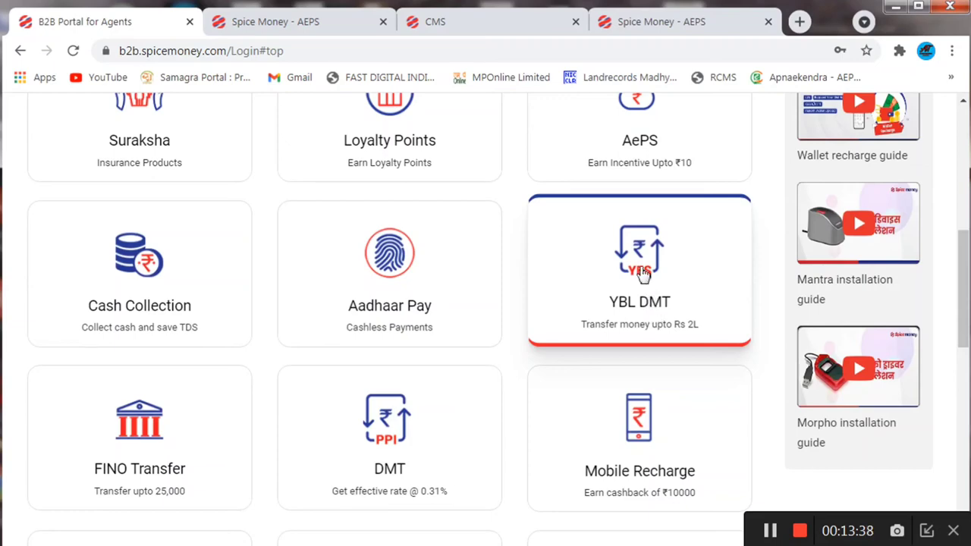
scroll(565, 348, "down", 1)
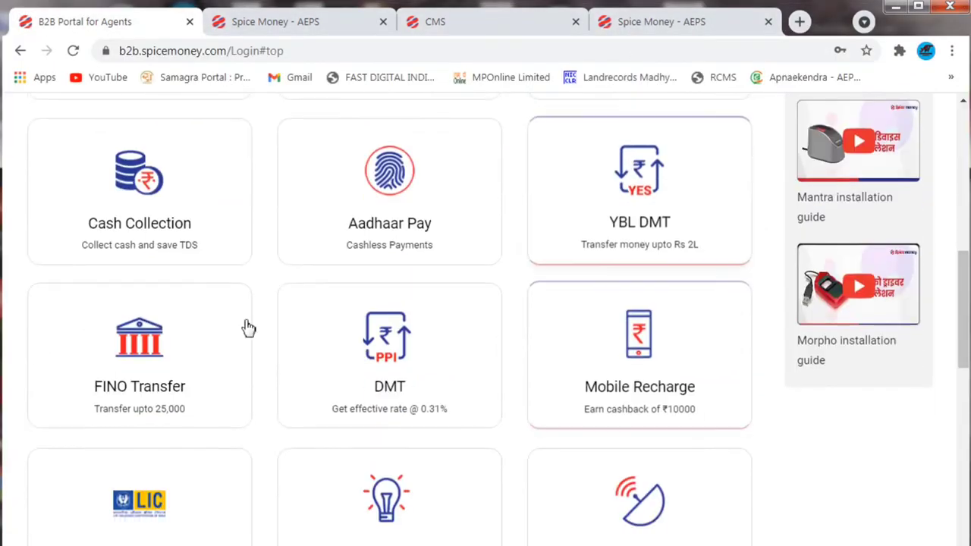
scroll(139, 402, "down", 1)
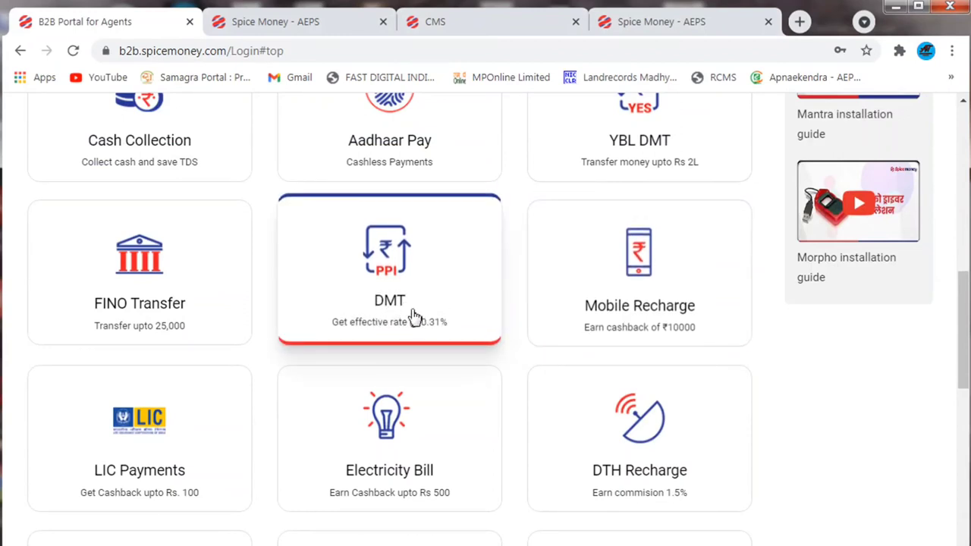
scroll(429, 331, "down", 1)
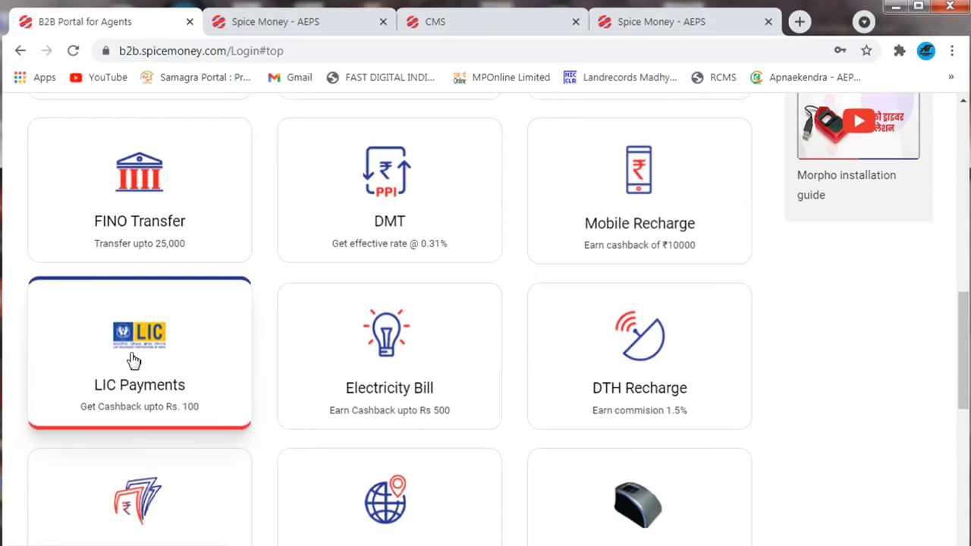
scroll(151, 284, "down", 1)
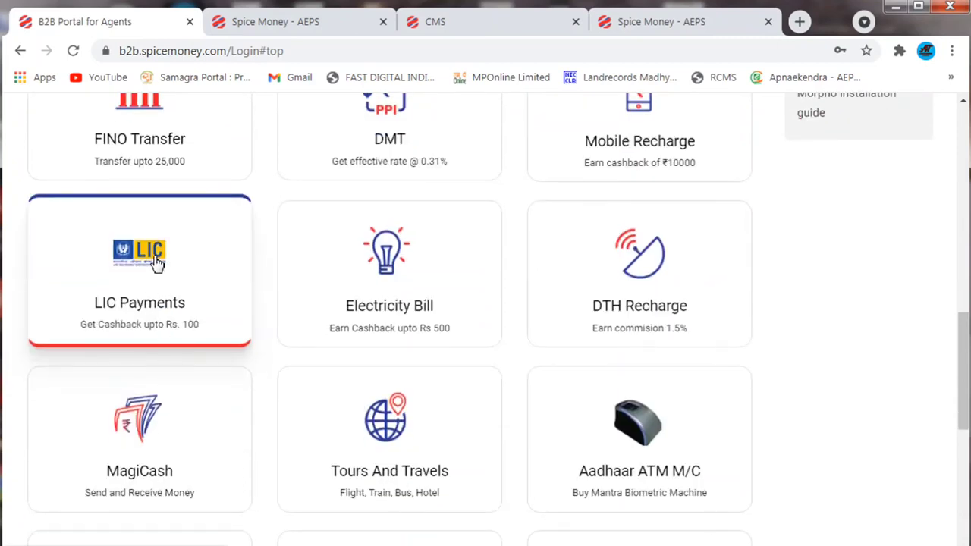
left_click(157, 261)
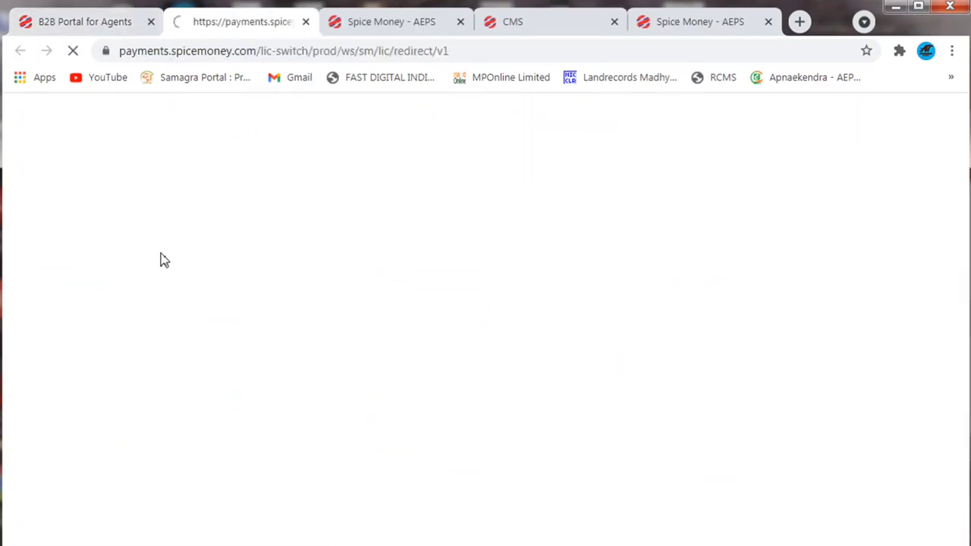
Step: Close the open AEPS, CMS and Aadhaar Pay pages, keeping the agent portal and the LIC payment page
left_click(461, 22)
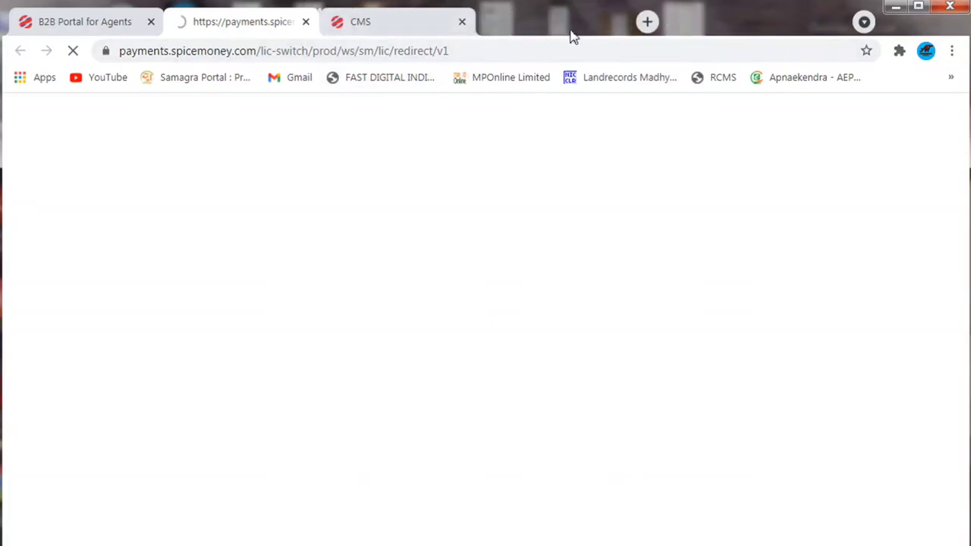
left_click(459, 22)
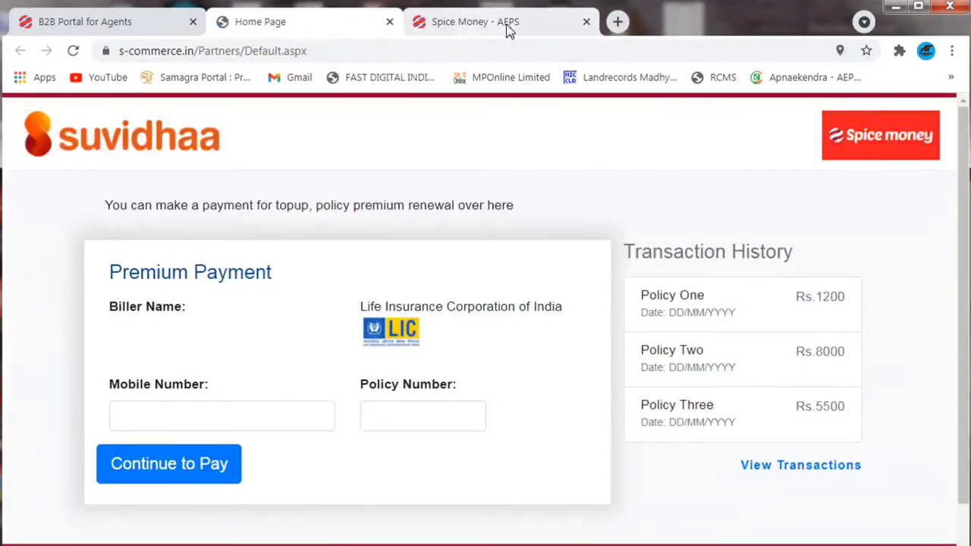
left_click(586, 22)
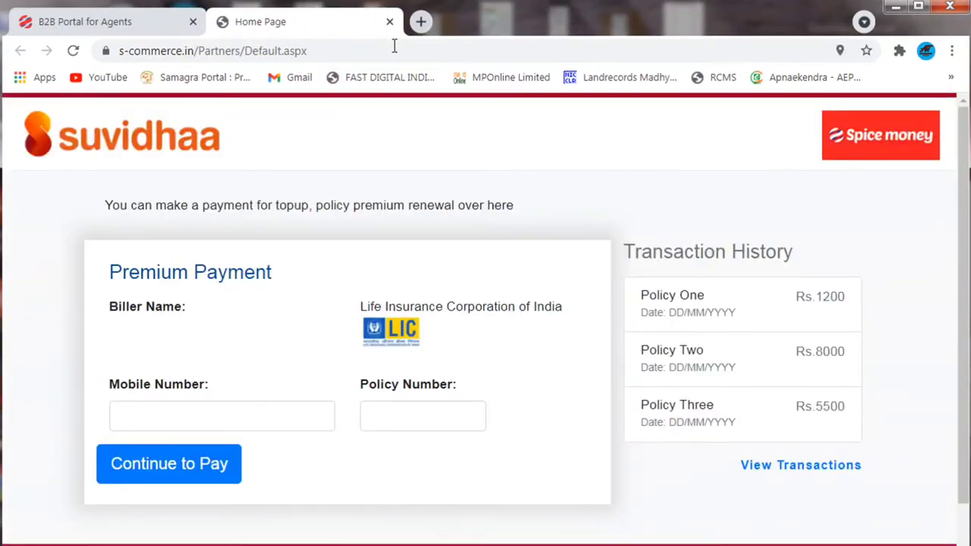
Step: Inspect the LIC premium payment form, including its mobile number and policy number fields
left_click(185, 415)
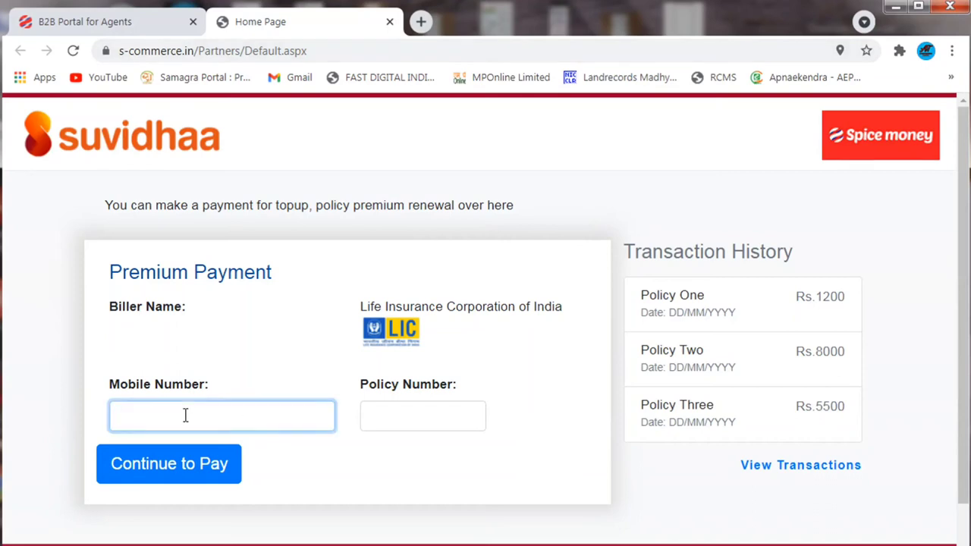
scroll(182, 296, "down", 1)
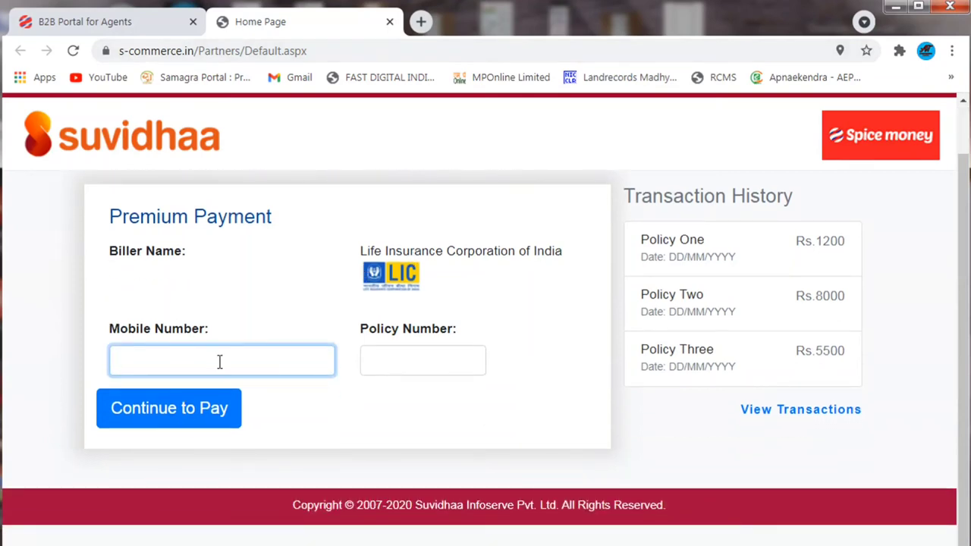
left_click(382, 359)
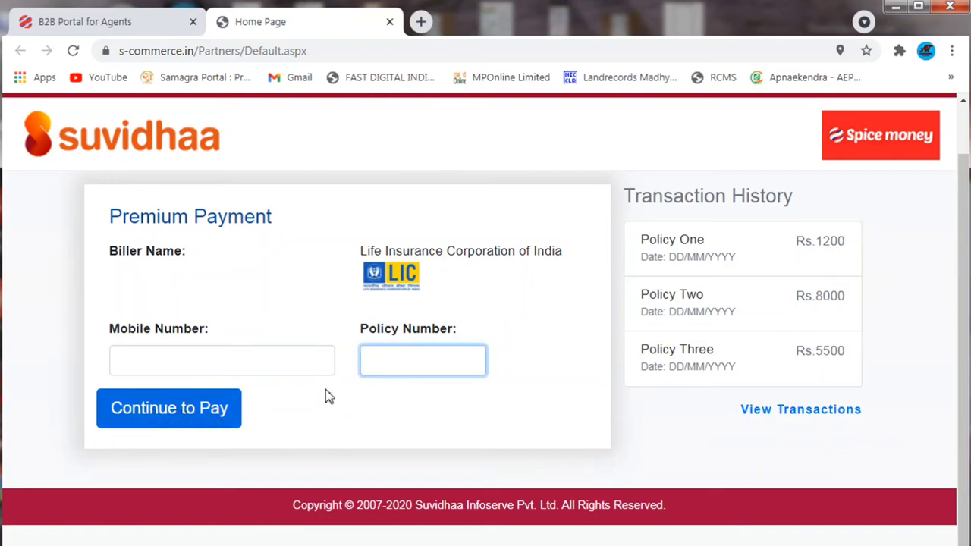
scroll(382, 384, "up", 1)
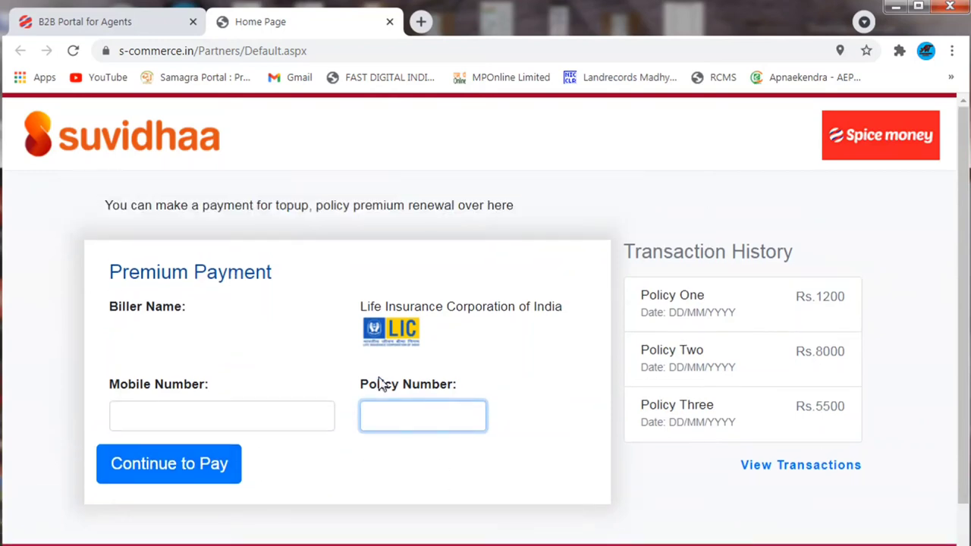
scroll(203, 327, "down", 1)
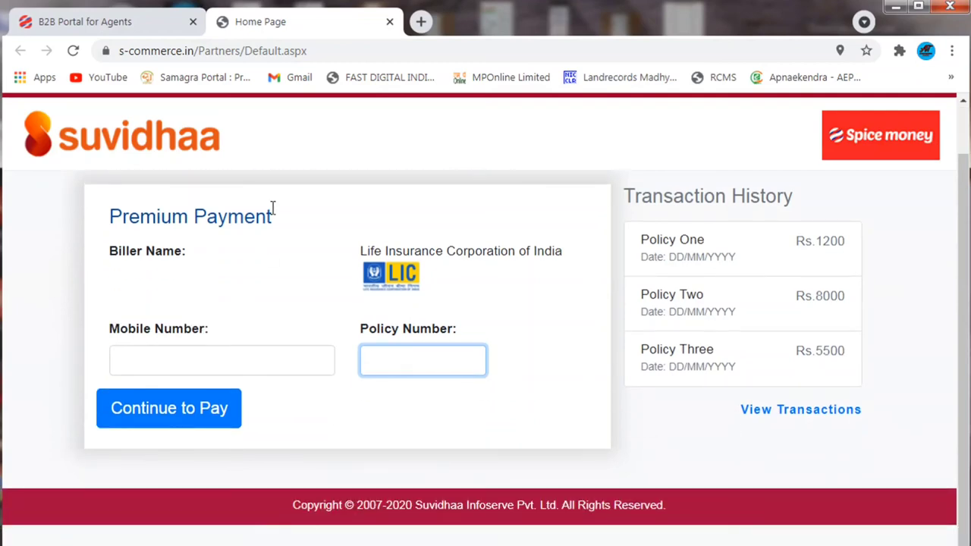
scroll(349, 366, "up", 1)
Step: Open the Electricity Bill service from the agent dashboard and select Torrent Power (National) as service provider for Delhi
left_click(134, 23)
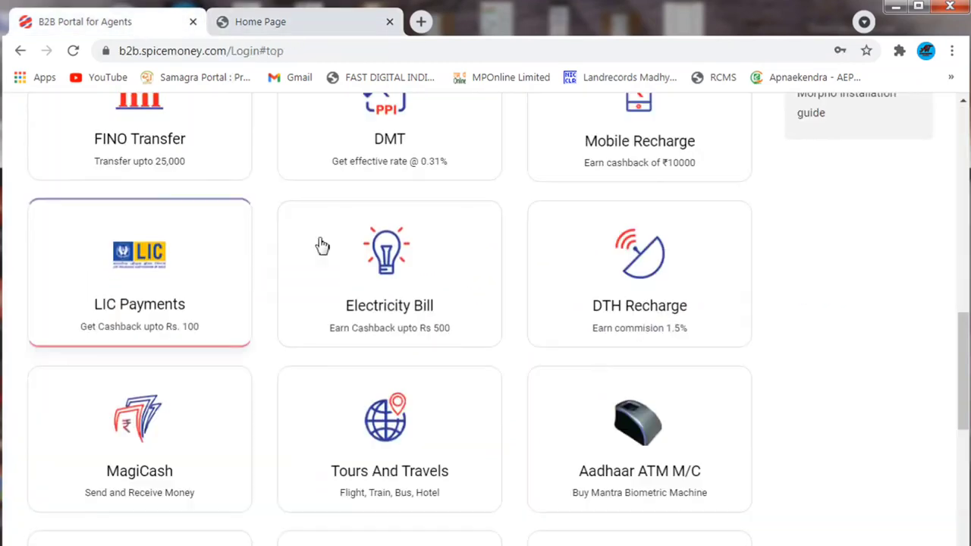
left_click(417, 283)
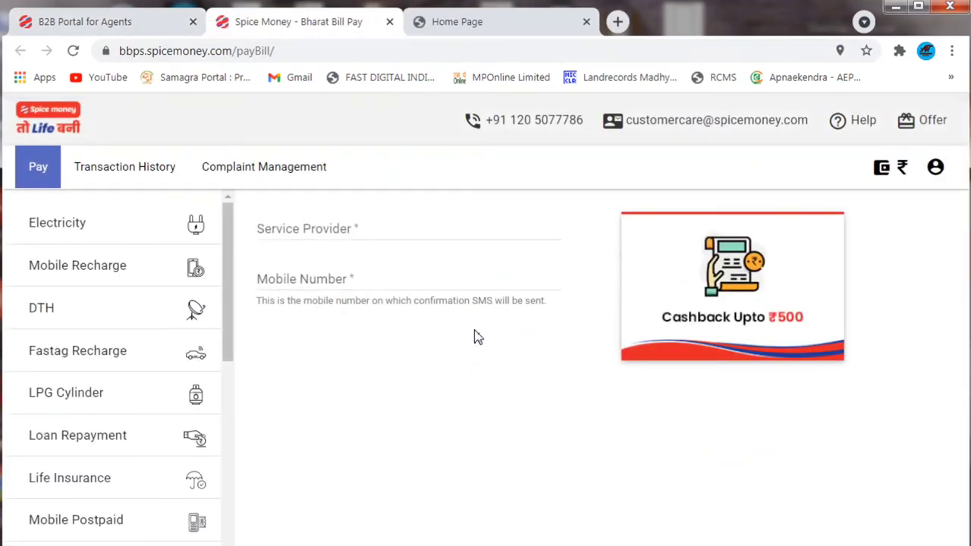
left_click(89, 229)
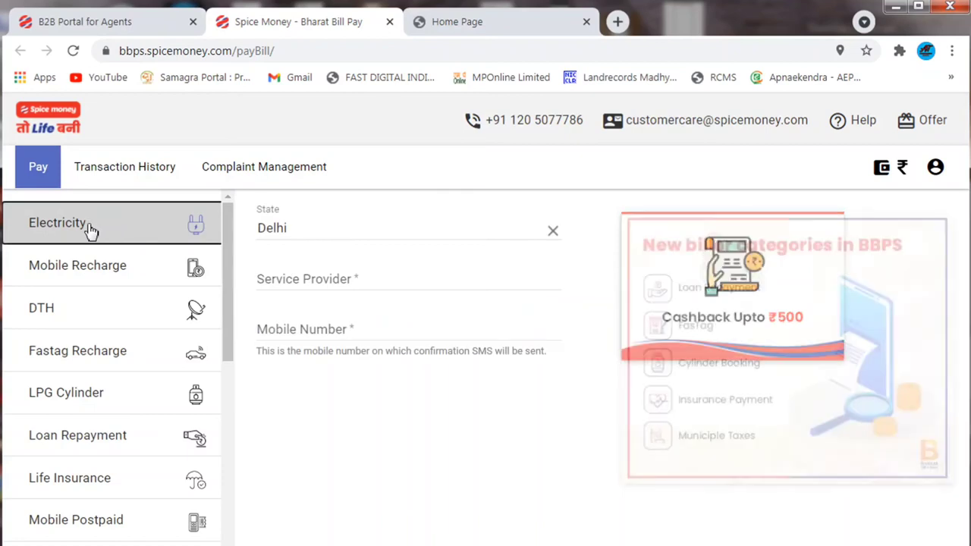
left_click(309, 229)
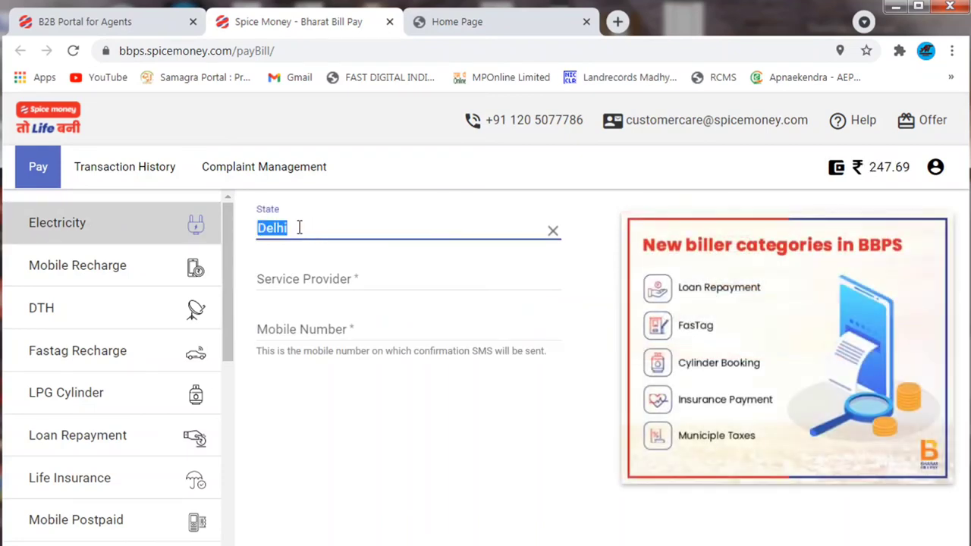
left_click(307, 279)
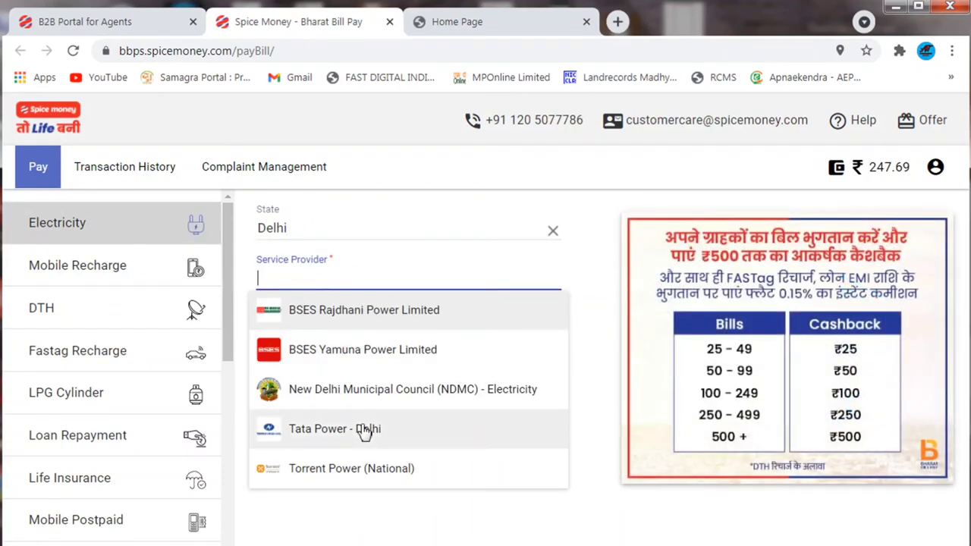
left_click(341, 467)
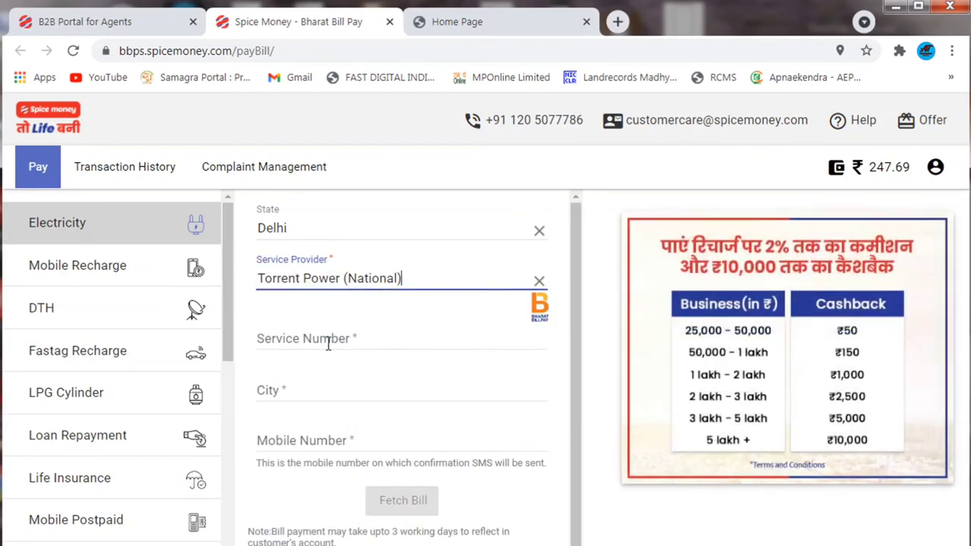
Step: Inspect the electricity bill form's service number and city fields and its Fetch Bill section without entering data
left_click(327, 344)
left_click(279, 390)
left_click(471, 511)
scroll(417, 523, "down", 1)
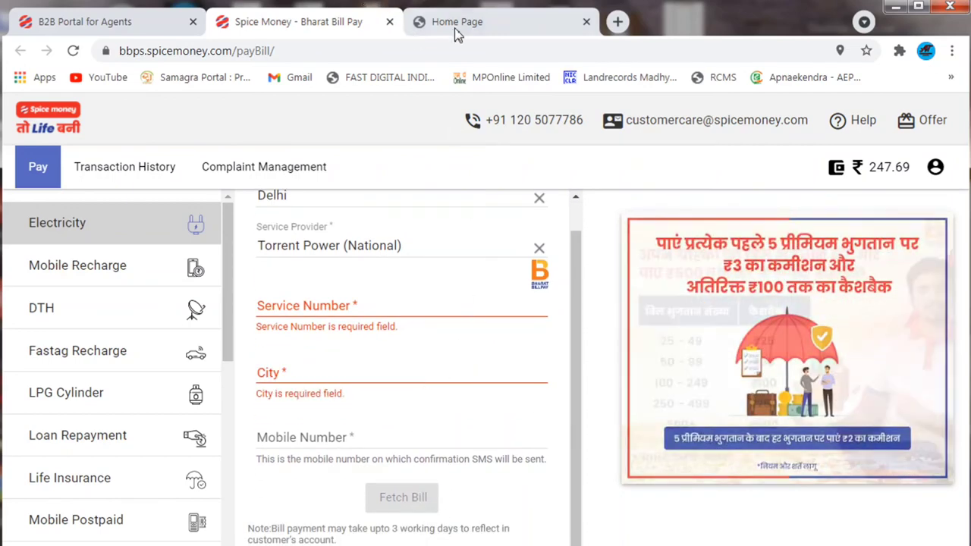
Step: Return to the agent dashboard, look through the further service tiles and open the ATM Printer offer
left_click(151, 24)
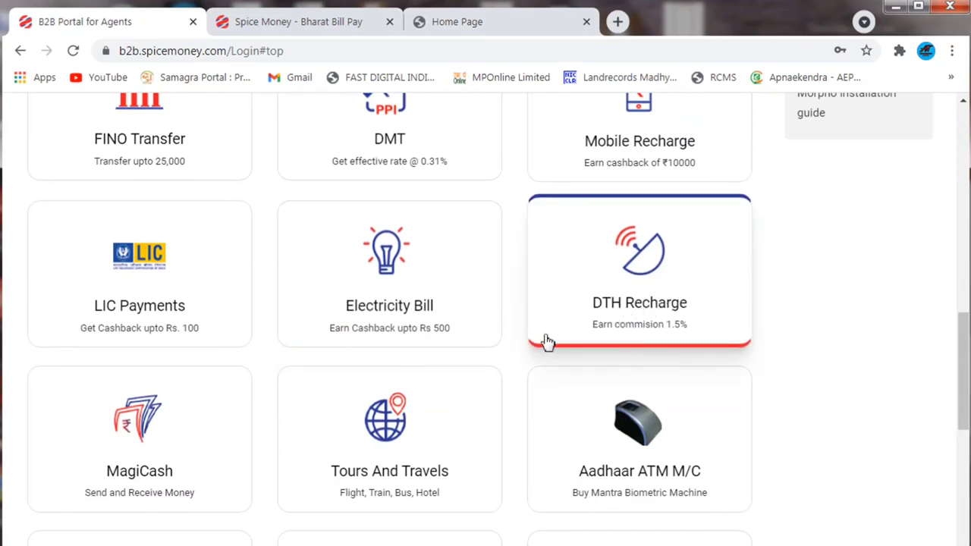
scroll(139, 451, "down", 1)
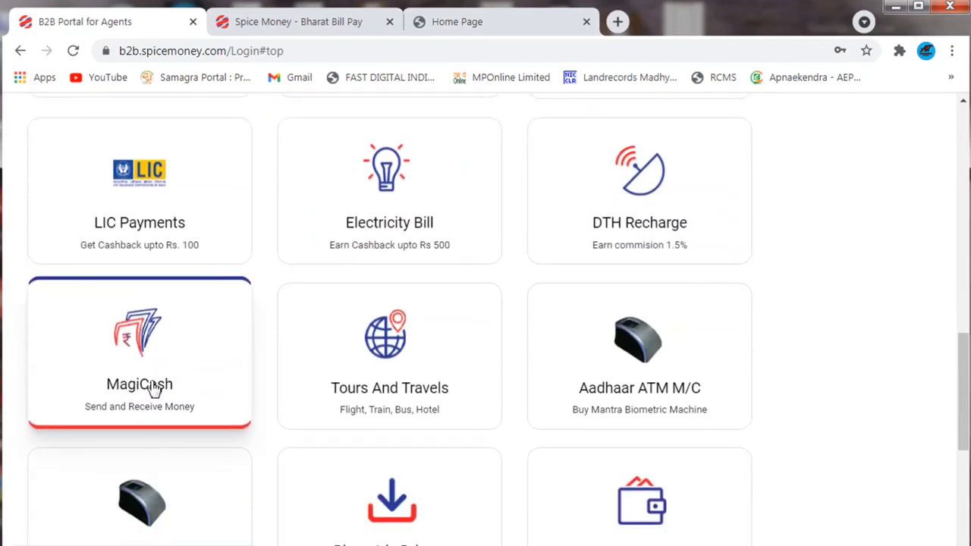
scroll(154, 389, "down", 1)
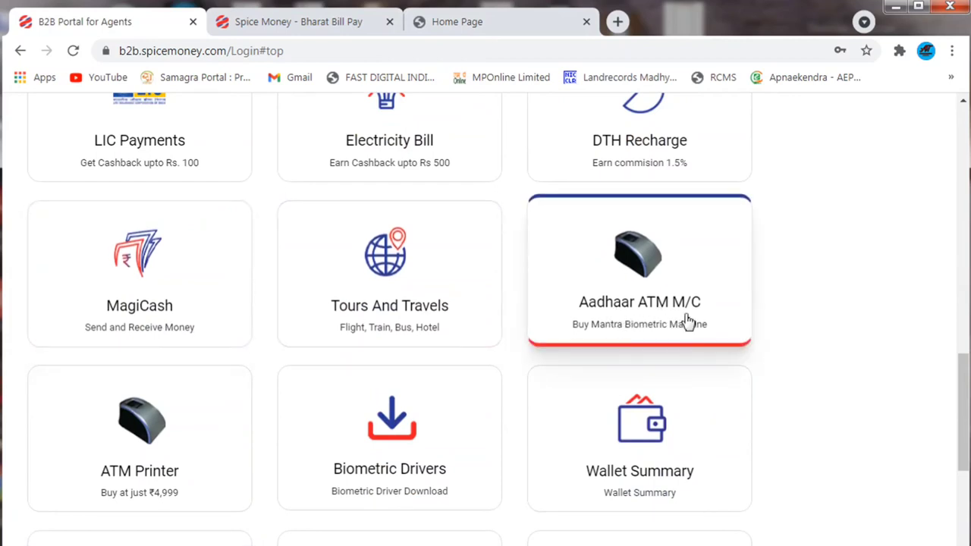
scroll(143, 473, "down", 1)
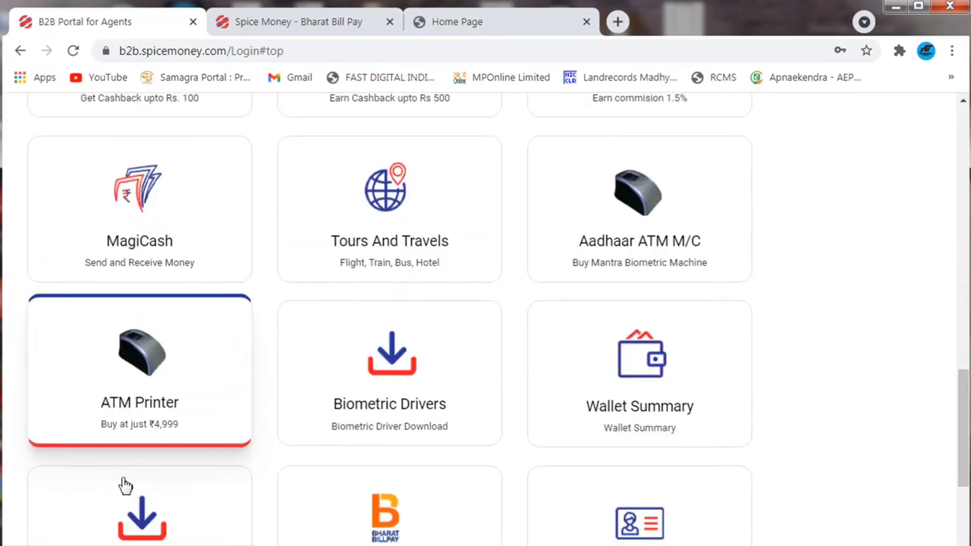
left_click(173, 373)
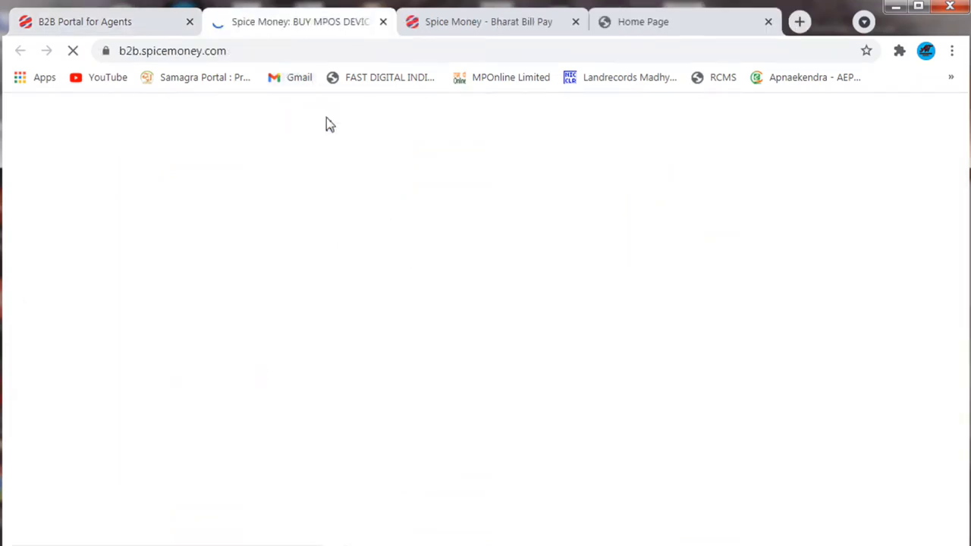
Step: Read the offer page for the Spice Money branded Bluetooth printer and close it
scroll(776, 461, "down", 2)
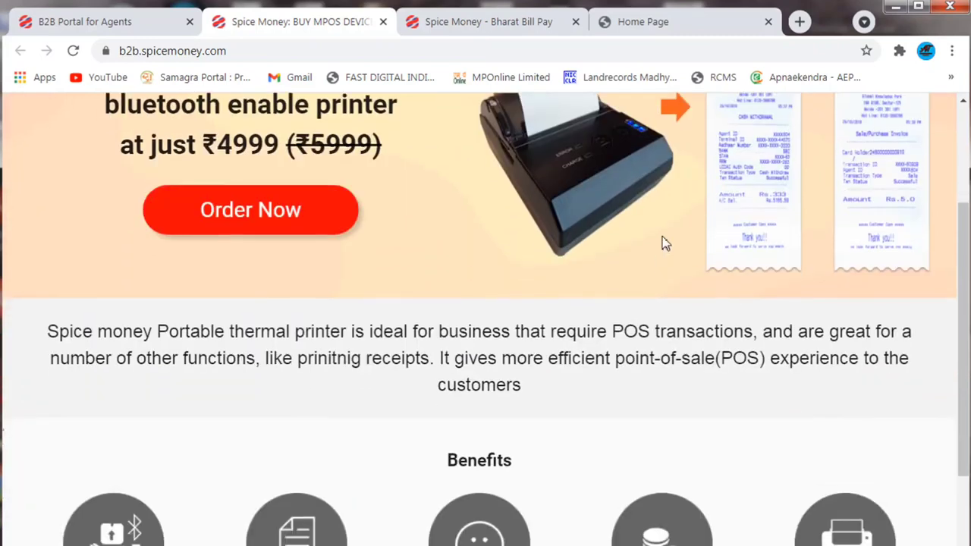
scroll(742, 267, "up", 2)
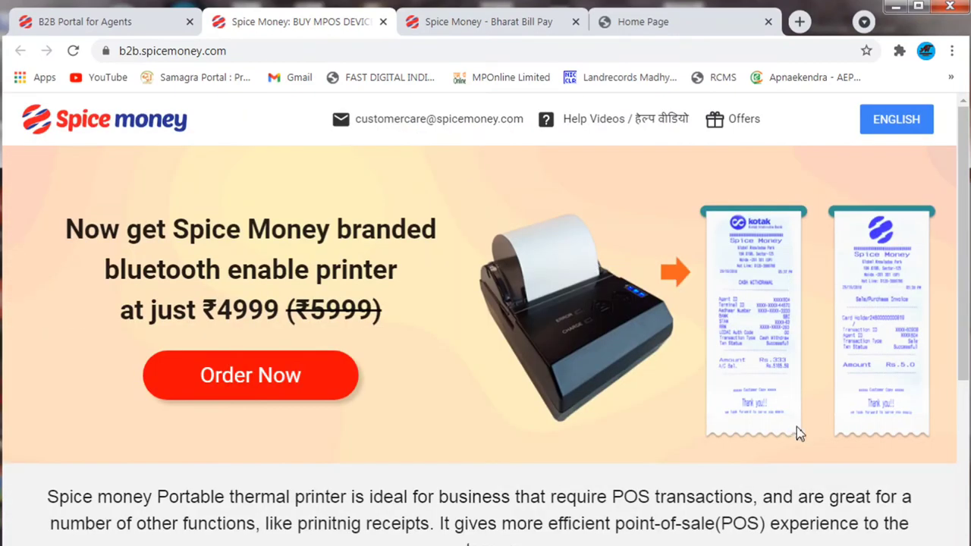
left_click(383, 22)
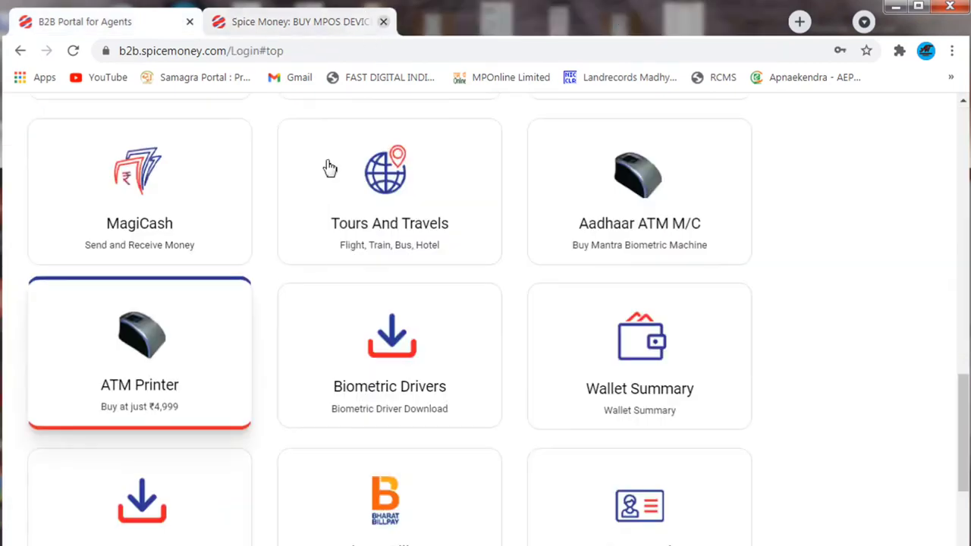
Step: Open Wallet Summary from the agent dashboard and examine the list of wallet transactions
scroll(457, 439, "down", 1)
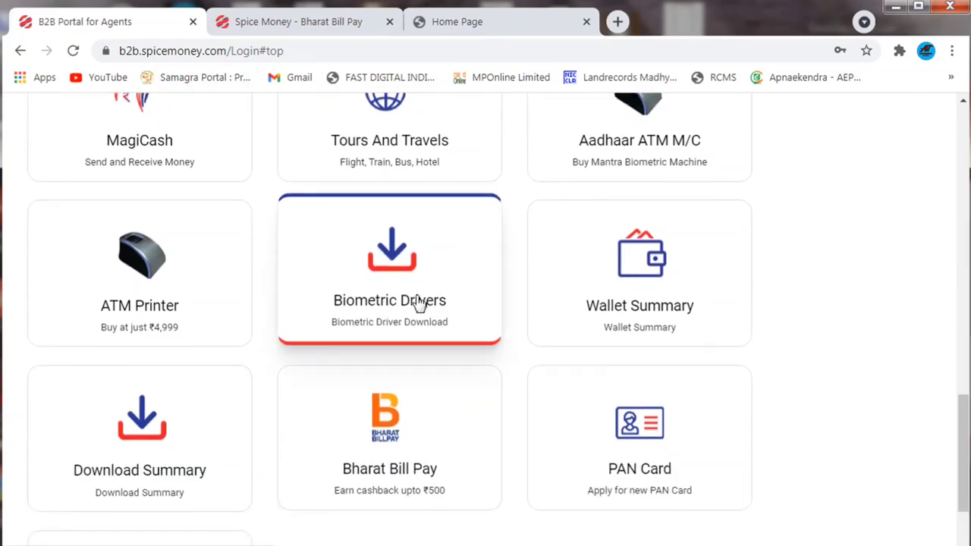
left_click(641, 278)
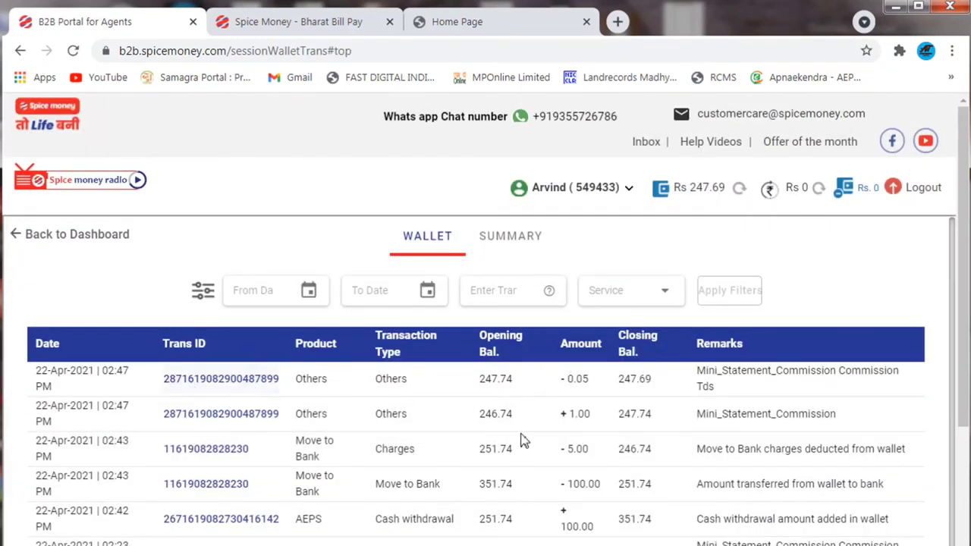
scroll(697, 372, "down", 3)
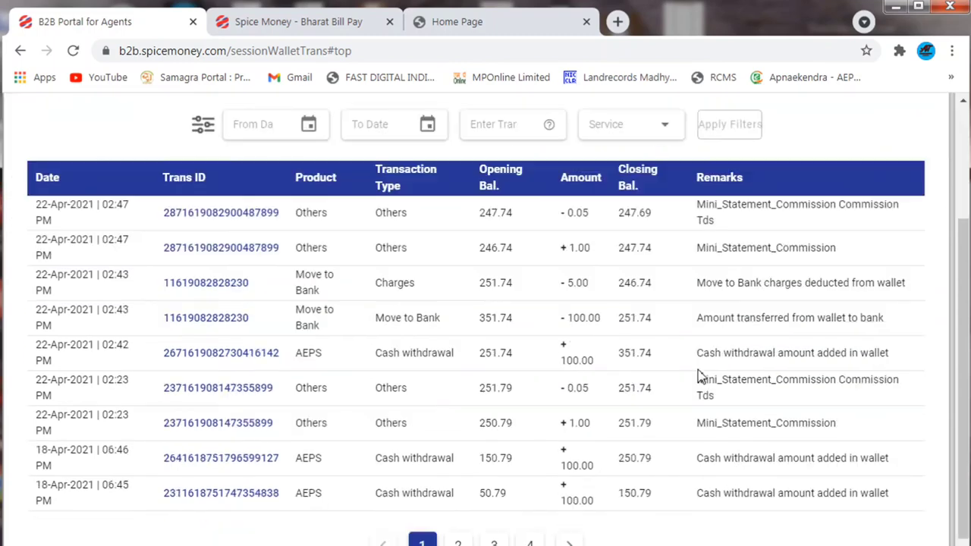
scroll(273, 250, "up", 2)
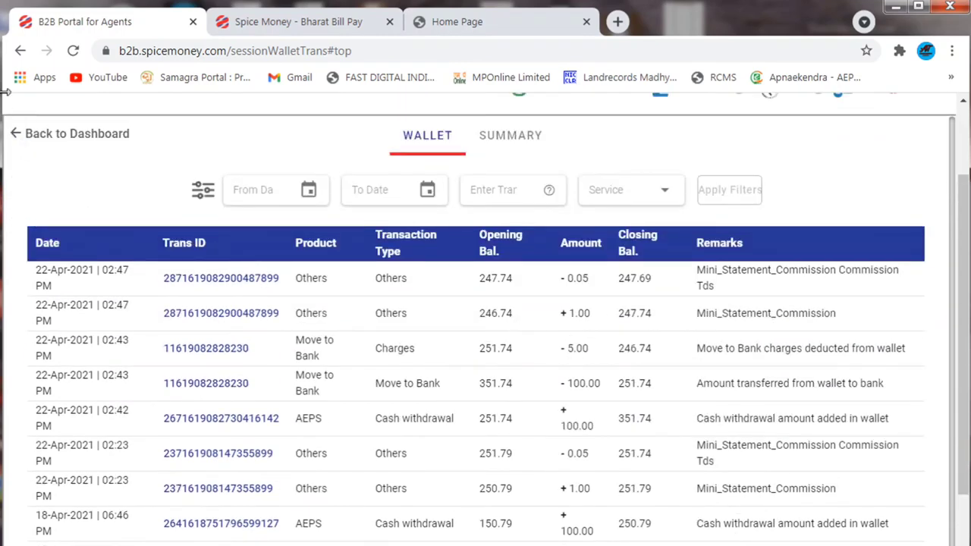
Step: Return from the wallet transactions to the agent dashboard and open the Bharat Bill Pay service
left_click(19, 136)
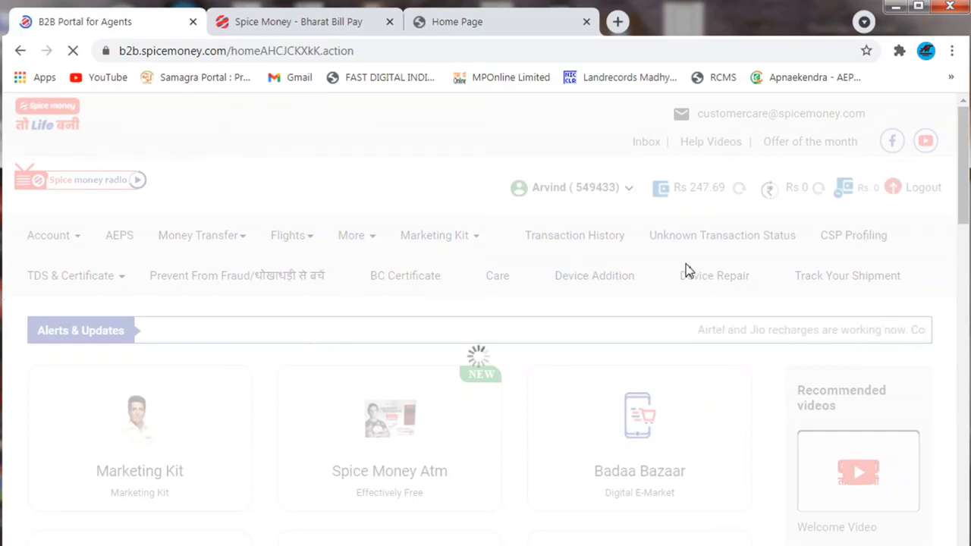
scroll(687, 272, "down", 10)
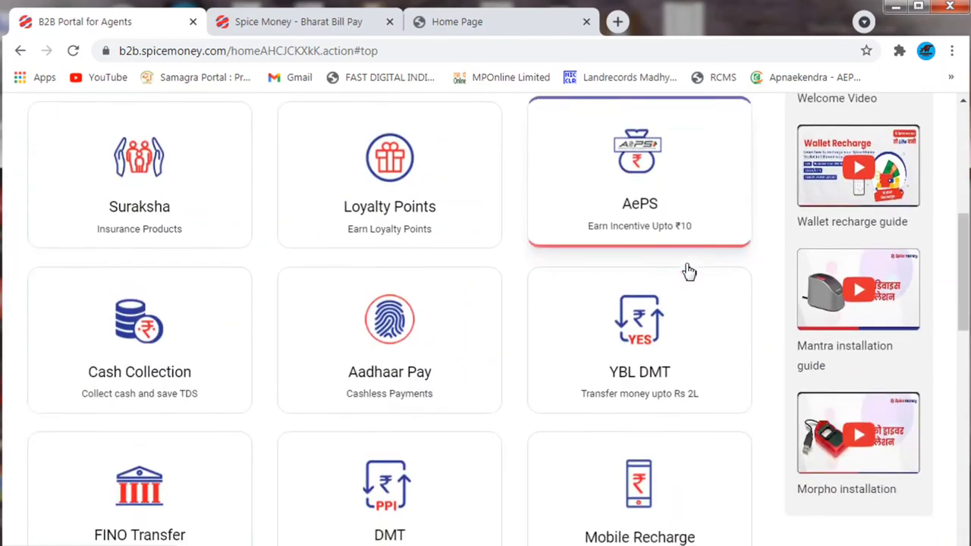
scroll(687, 271, "down", 6)
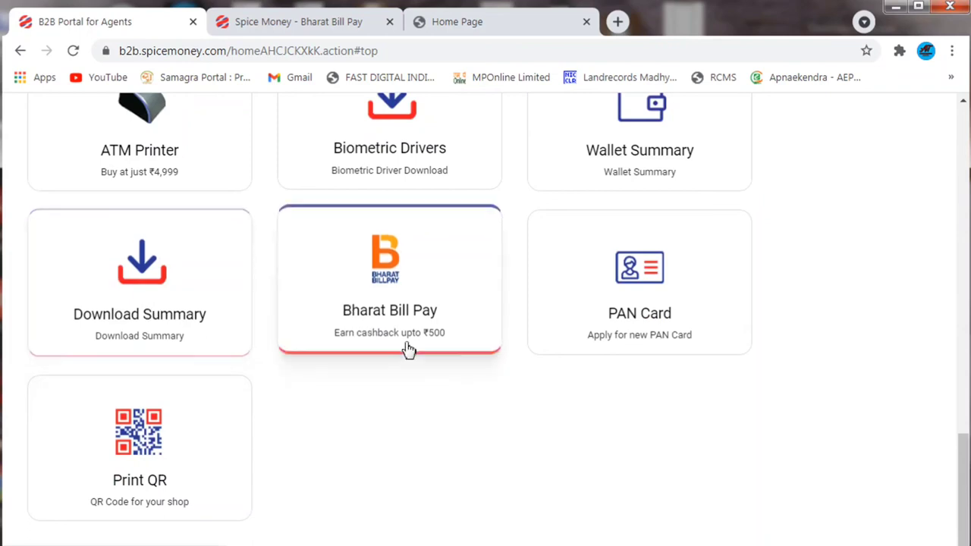
left_click(379, 289)
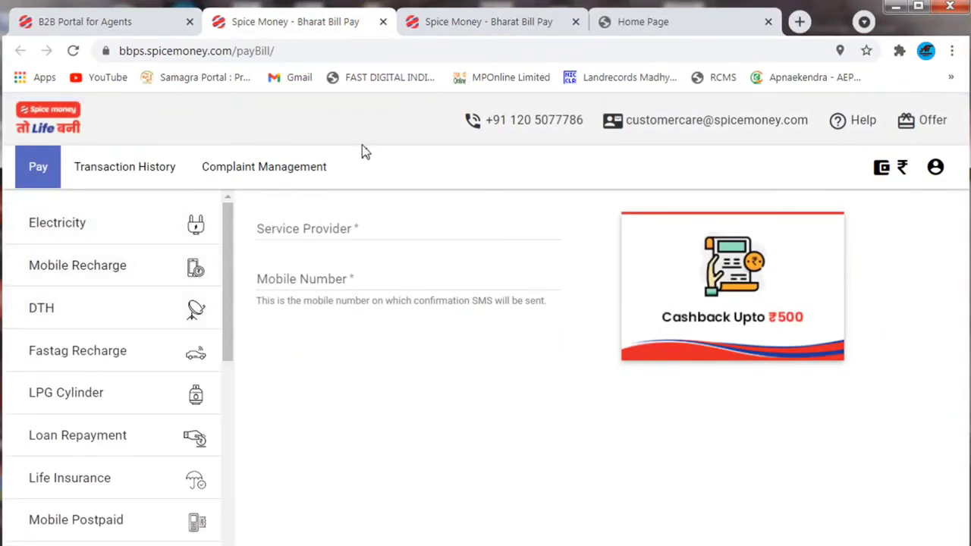
Step: Go back to the agent dashboard, open the PAN Card service and look over its registration, application and upload options
left_click(150, 27)
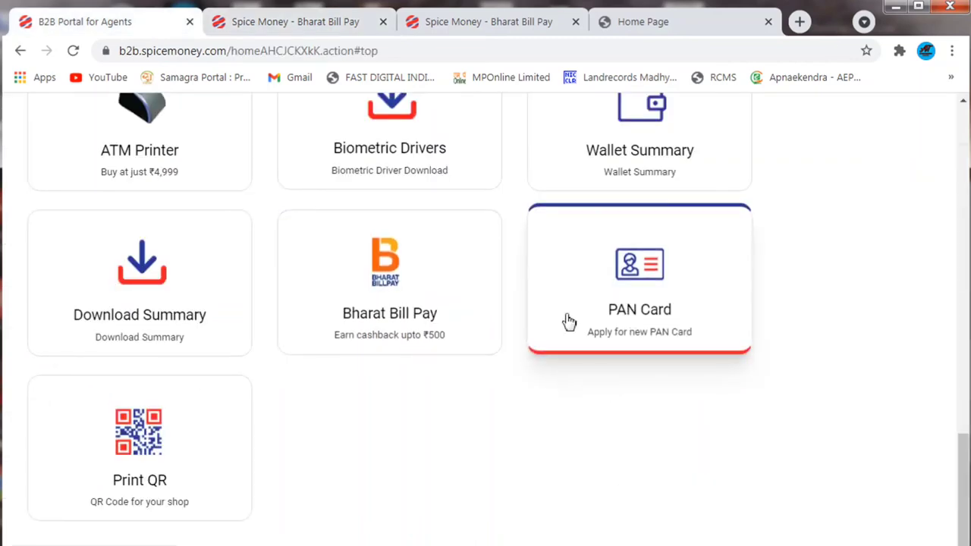
left_click(664, 311)
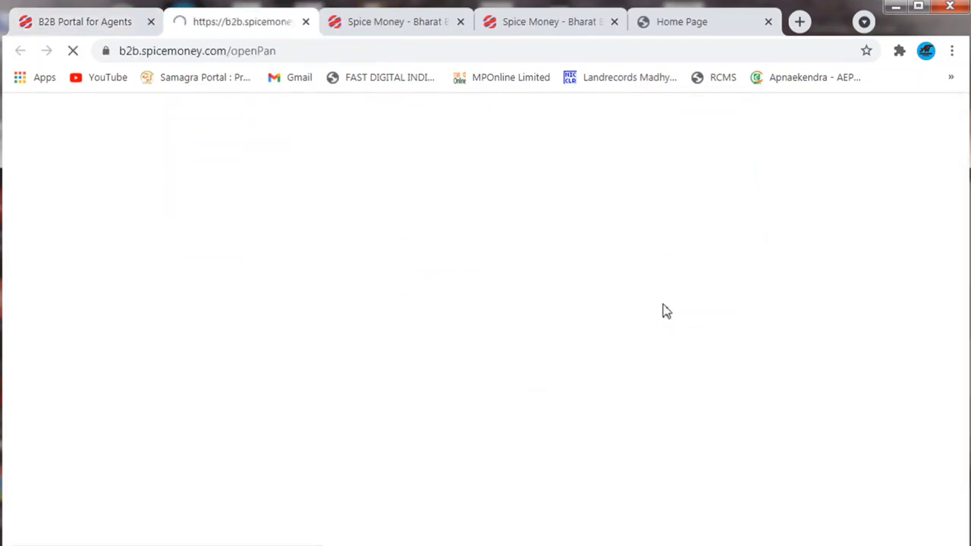
scroll(470, 337, "down", 1)
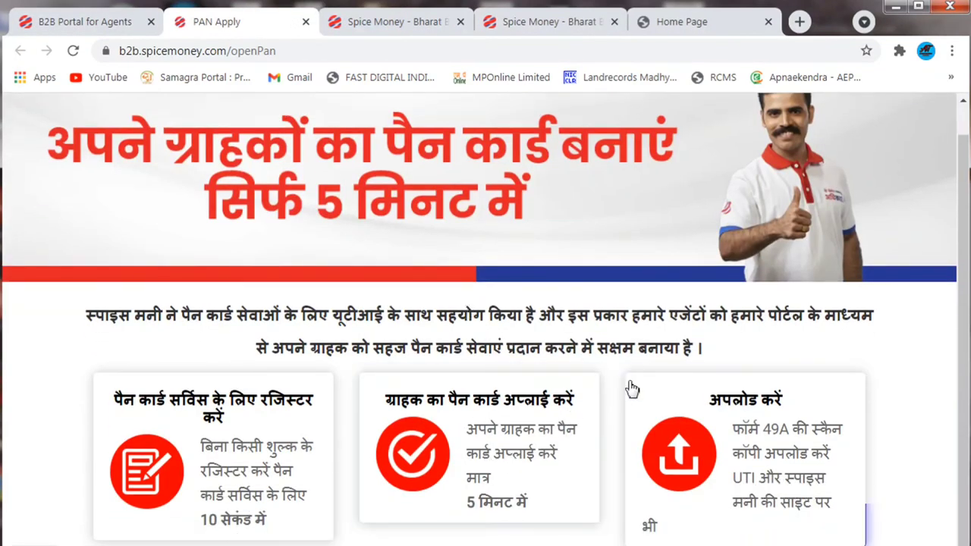
Step: Open the shop's Print QR preview from the agent dashboard and set the print colour to Color
left_click(114, 28)
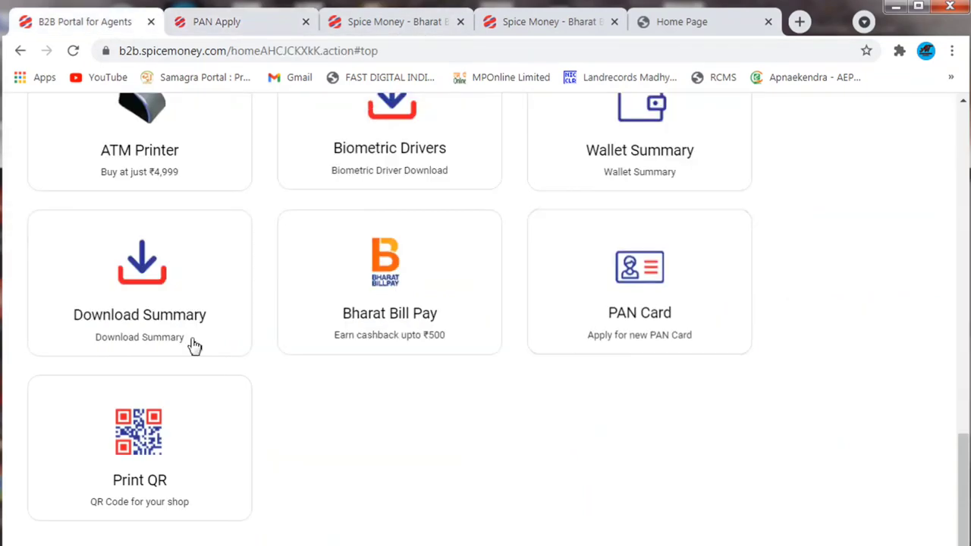
left_click(144, 452)
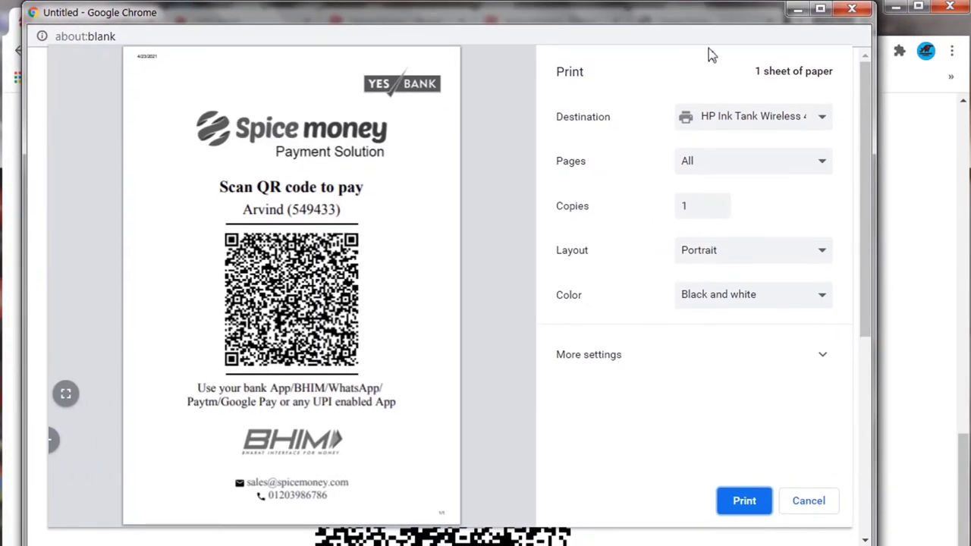
left_click(815, 300)
left_click(708, 330)
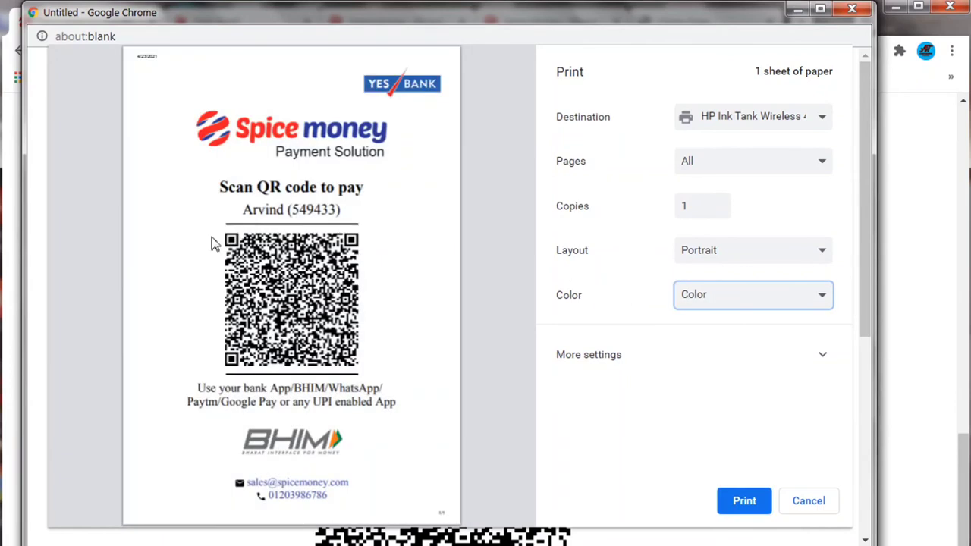